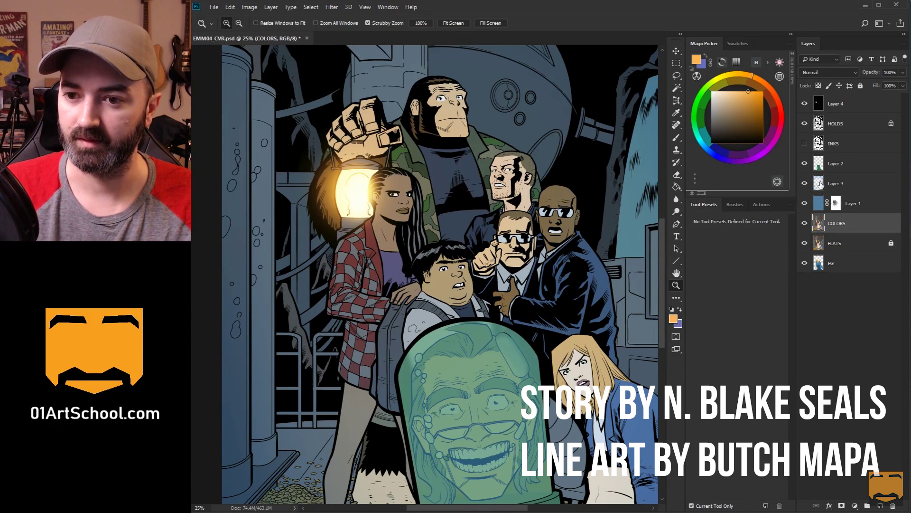
- Lasso the lantern-facing side of the braided woman's hair, face and jaw on the COLORS layer
key(l)
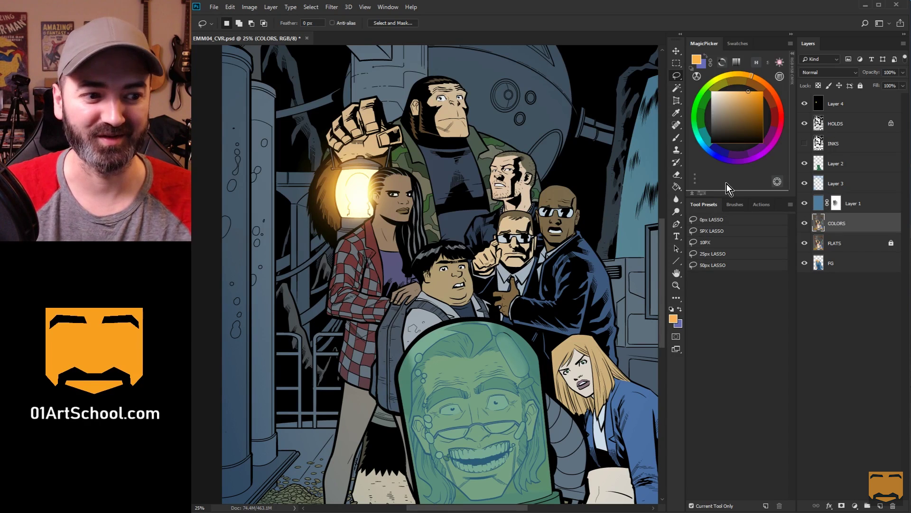
key(z)
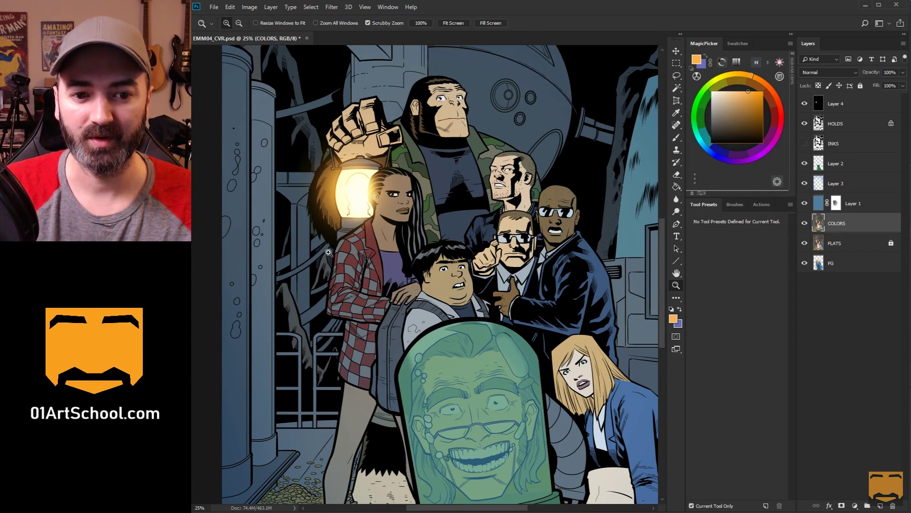
mouse_move(369, 226)
mouse_down()
mouse_move(509, 236)
mouse_move(580, 288)
mouse_up()
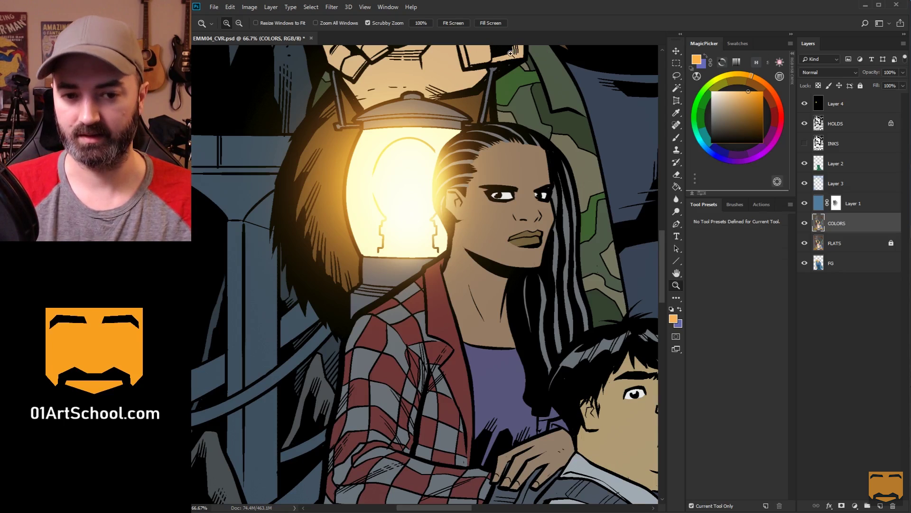
key(l)
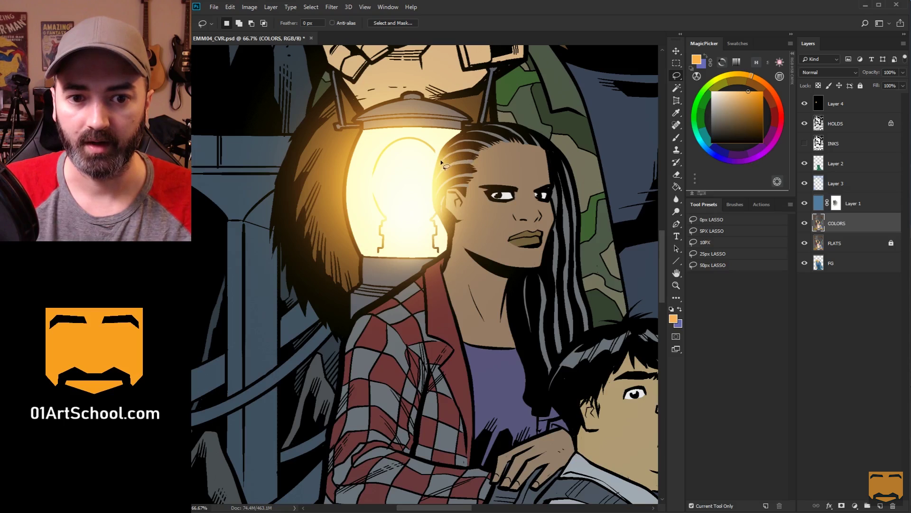
mouse_move(484, 143)
mouse_down()
mouse_move(478, 222)
mouse_move(501, 268)
mouse_move(464, 264)
mouse_move(447, 276)
mouse_move(452, 239)
mouse_move(435, 195)
mouse_move(457, 134)
mouse_up()
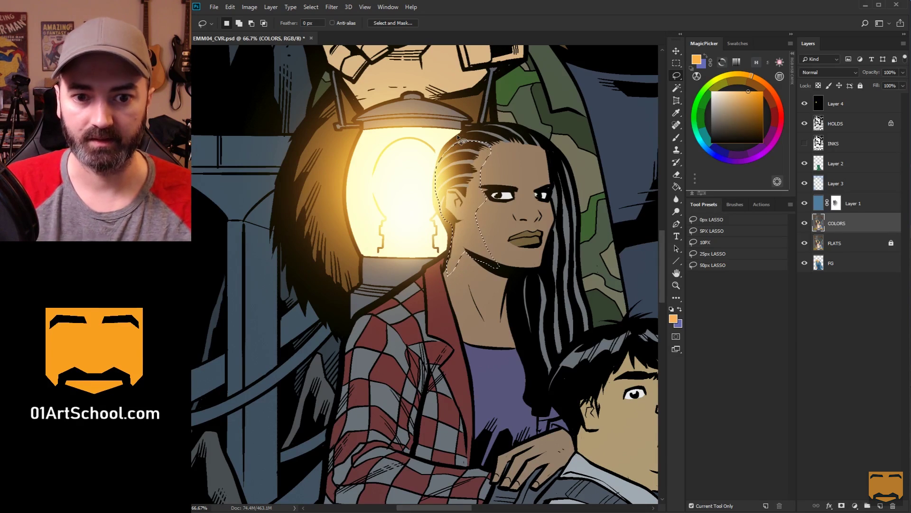
- Add the shoulder edge of her plaid jacket to the lasso selection and try adjusting the selection around her cheek
key(shift)
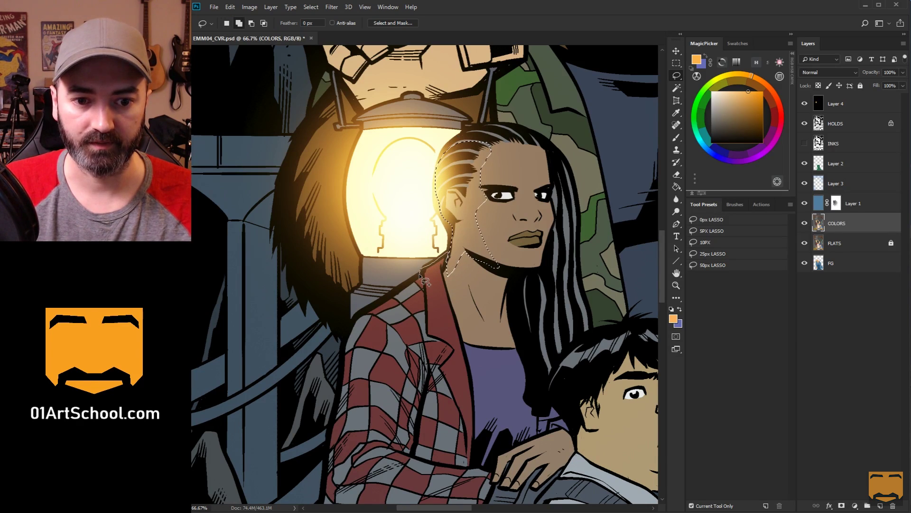
mouse_move(419, 273)
mouse_down()
mouse_move(354, 318)
mouse_move(341, 358)
mouse_move(425, 286)
mouse_up()
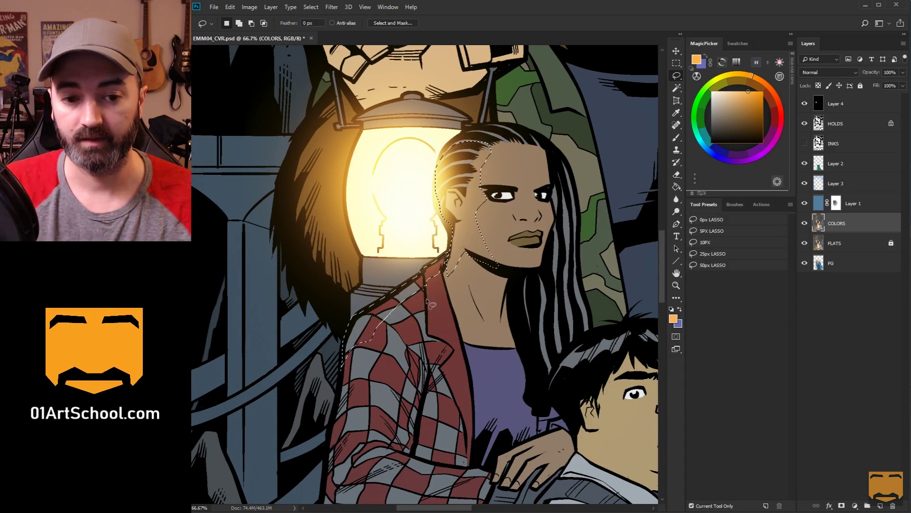
mouse_move(484, 273)
mouse_down()
mouse_move(527, 223)
mouse_move(489, 247)
mouse_move(499, 266)
mouse_move(559, 120)
mouse_move(519, 175)
mouse_move(483, 144)
mouse_move(493, 209)
mouse_up()
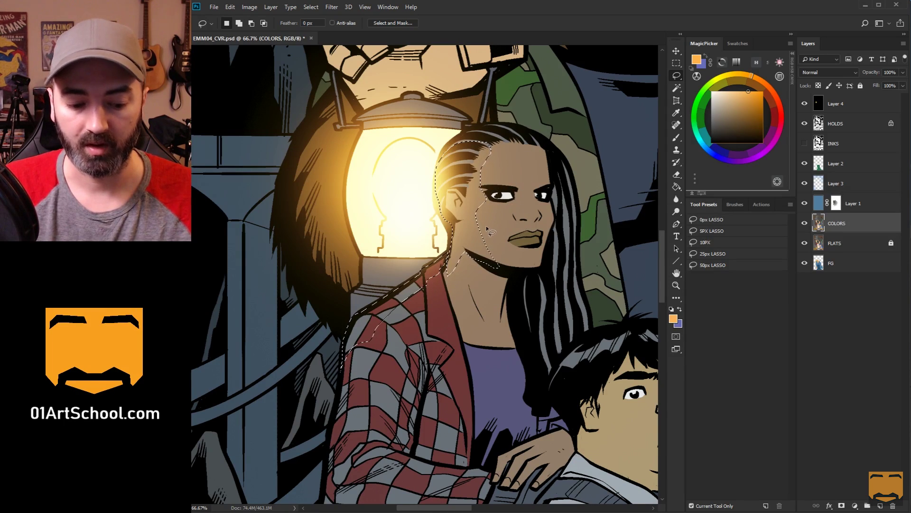
key(alt)
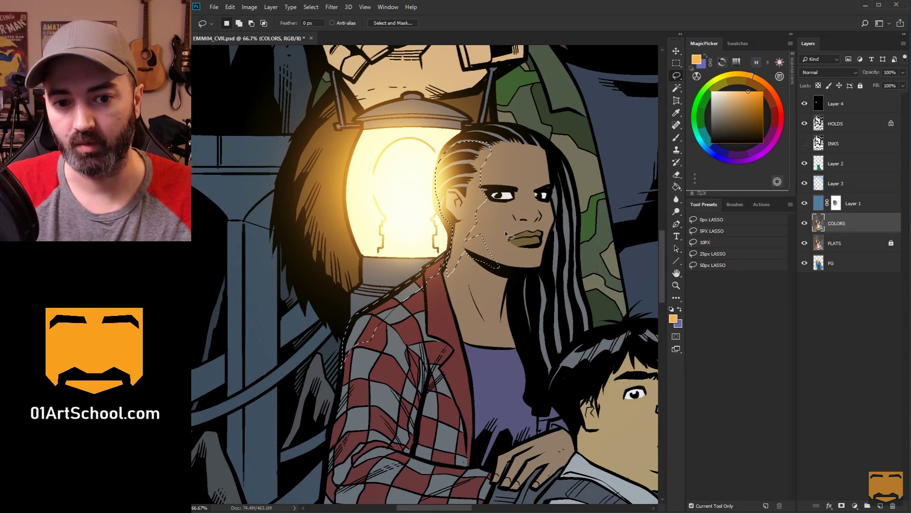
key(alt)
mouse_move(492, 189)
mouse_down()
mouse_move(474, 157)
mouse_move(489, 152)
mouse_move(496, 180)
mouse_up()
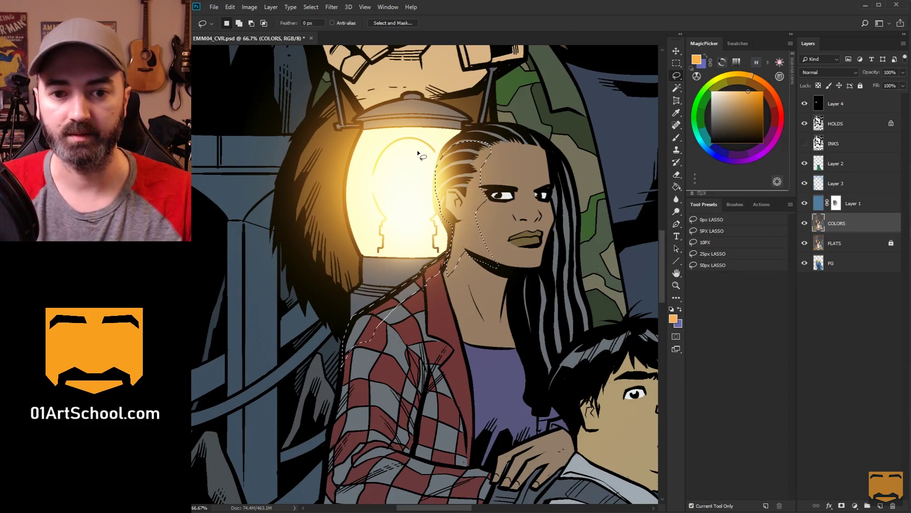
- Paint orange Hard Light brush glow inside the selected hair, face and shoulder areas with an enlarged soft brush, and deselect
key(b)
alt+right_click(372, 214)
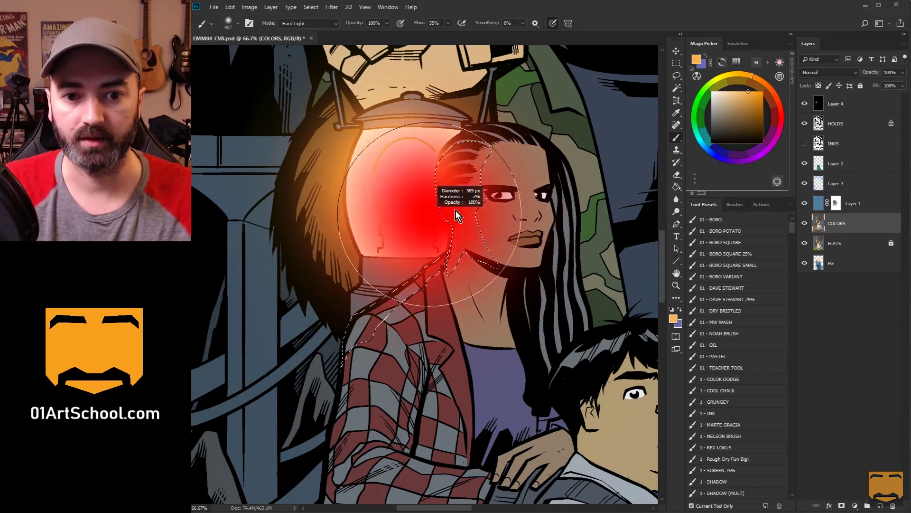
drag(384, 247, 401, 280)
key(ctrl+d)
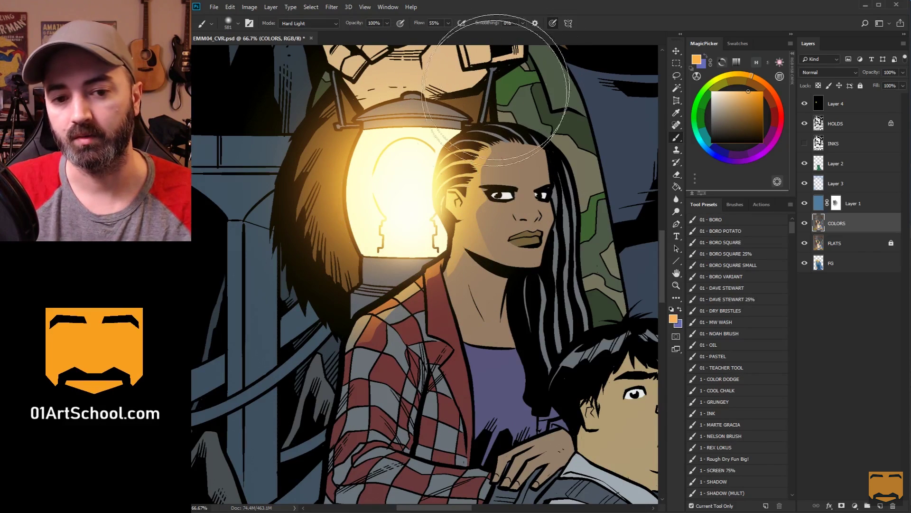
- Lasso a thin strip along the jacket's shoulder, paint a brighter orange highlight inside it, and deselect
key(l)
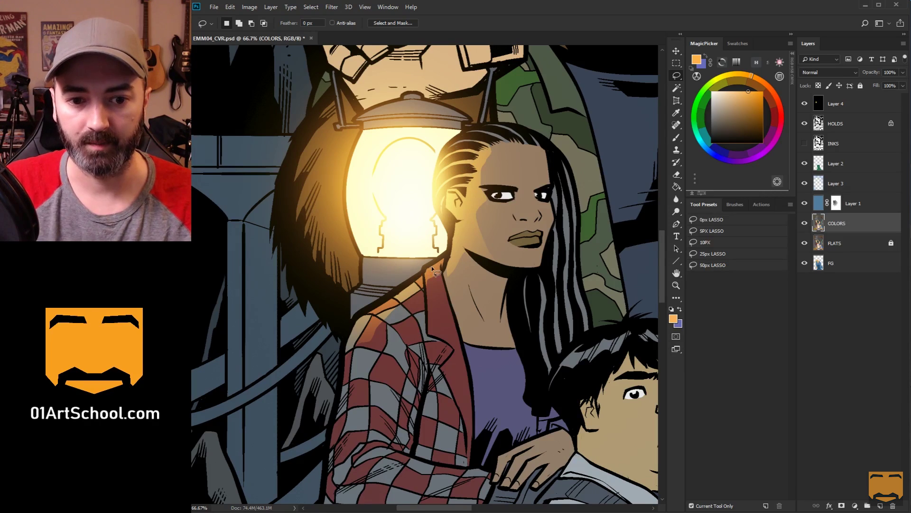
mouse_move(419, 275)
mouse_down()
mouse_move(355, 317)
mouse_move(352, 341)
mouse_move(451, 250)
mouse_up()
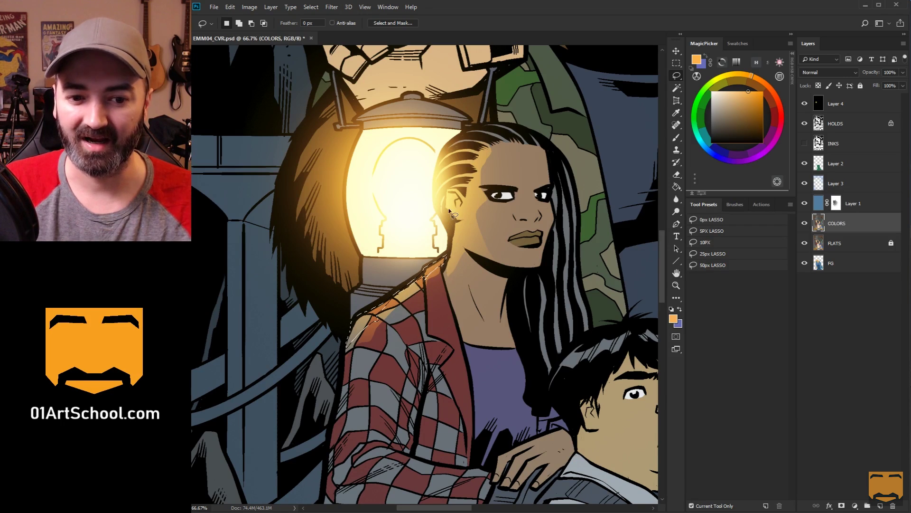
key(b)
key(ctrl+d)
- Try another lasso selection along the jacket's shoulder edge, undo the painted lantern light, and clear the selection
key(l)
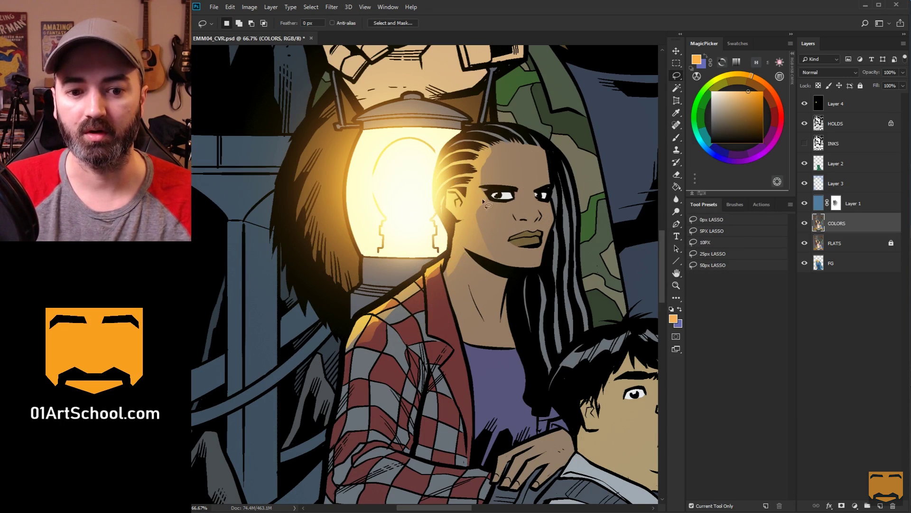
mouse_move(448, 258)
mouse_down()
mouse_move(376, 318)
mouse_move(427, 275)
mouse_move(451, 268)
mouse_move(452, 255)
mouse_move(361, 309)
mouse_move(347, 346)
mouse_up()
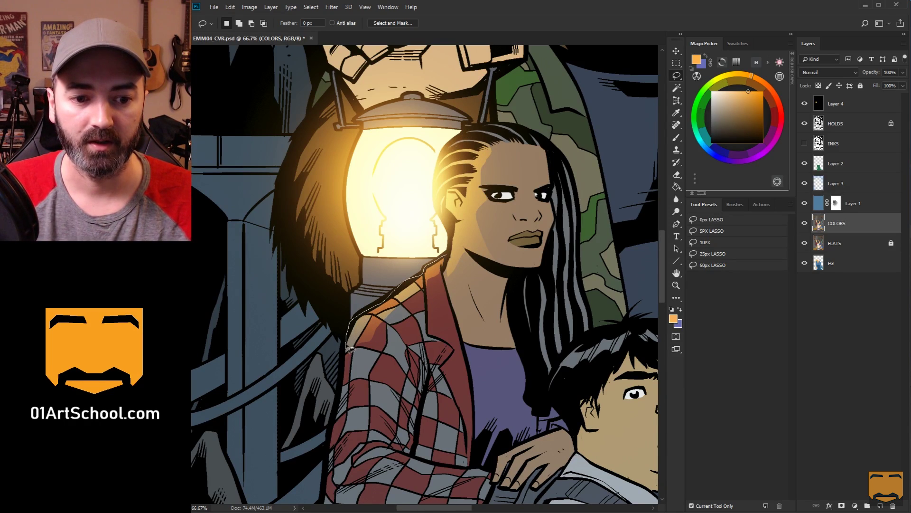
drag(384, 314, 446, 264)
key(b)
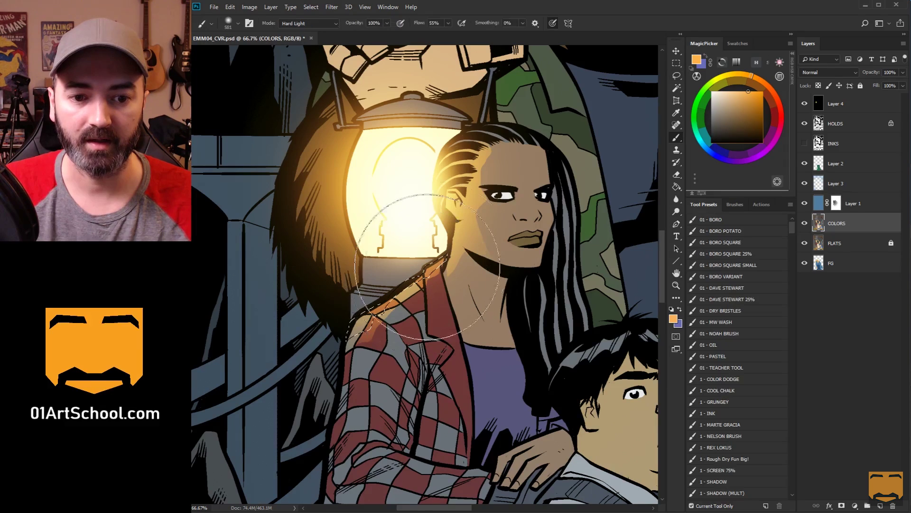
key(l)
key(b)
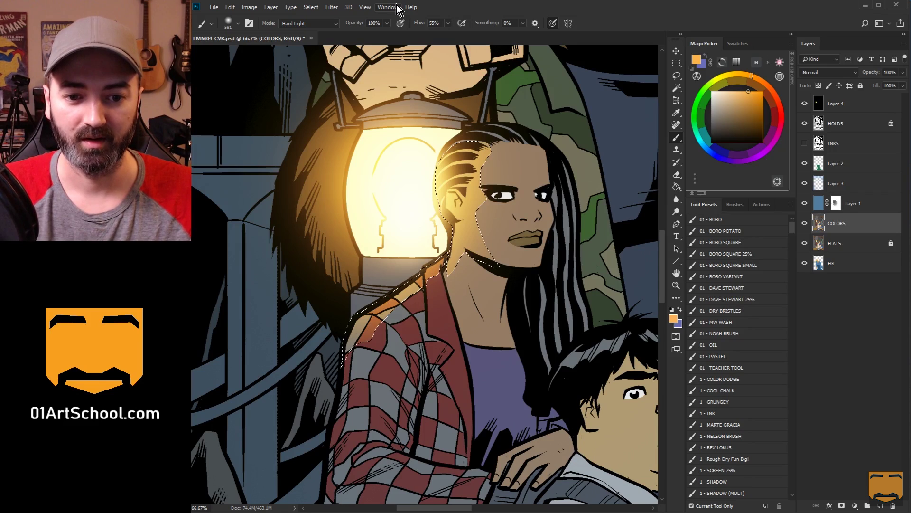
key(l)
key(ctrl+d)
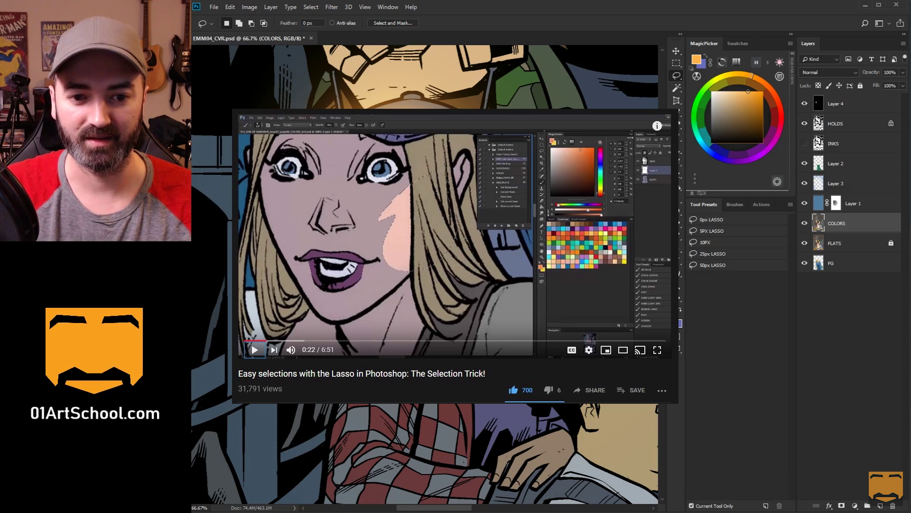
- Select the woman's skin, hair and plaid jacket by colour with the Magic Wand, combining them into one selection
key(w)
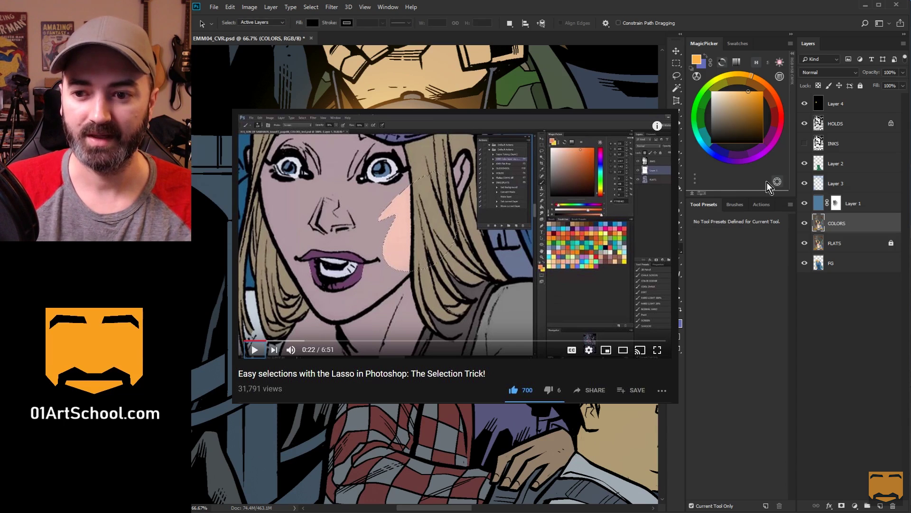
key(shift+w)
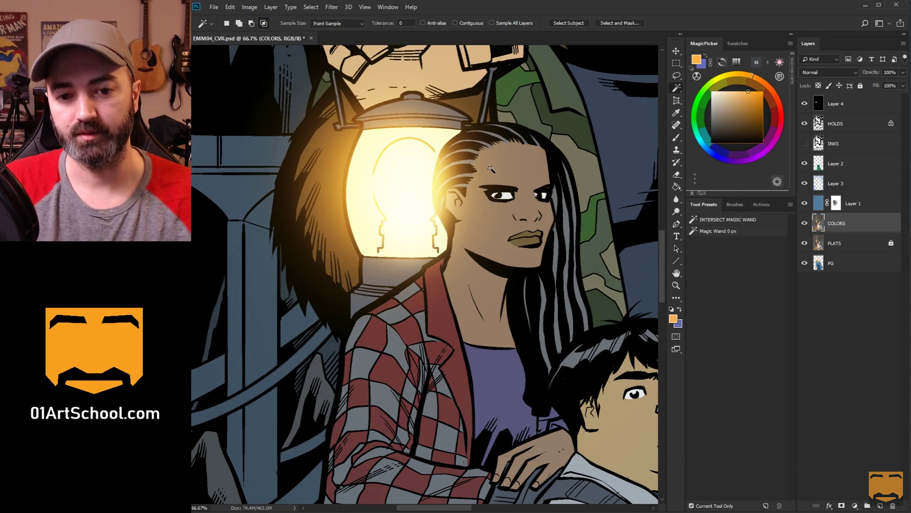
shift+click(458, 233)
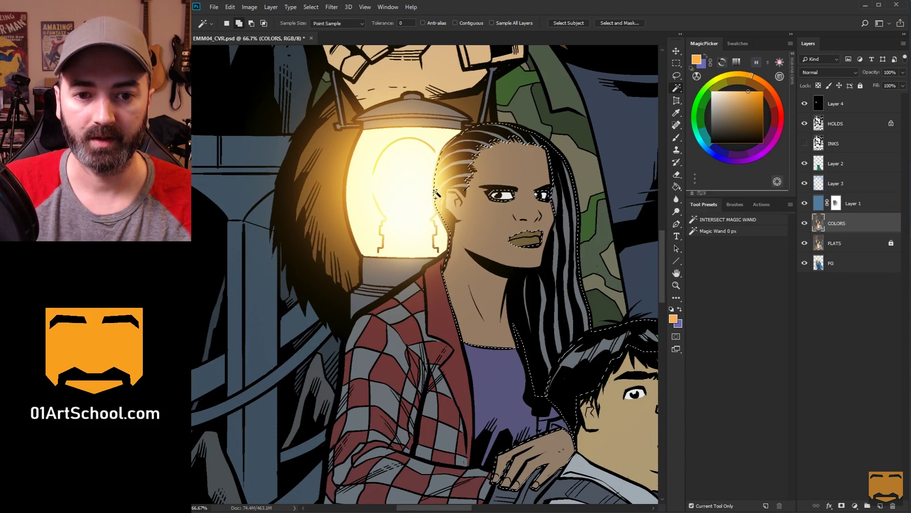
shift+click(433, 278)
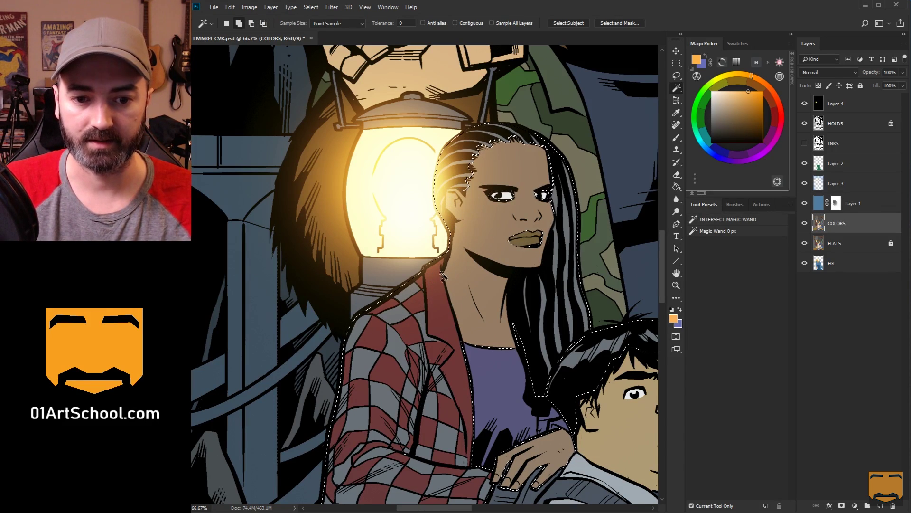
- Clean up the selection around the woman's hairline with the Lasso and copy the selected colours to a new layer
key(l)
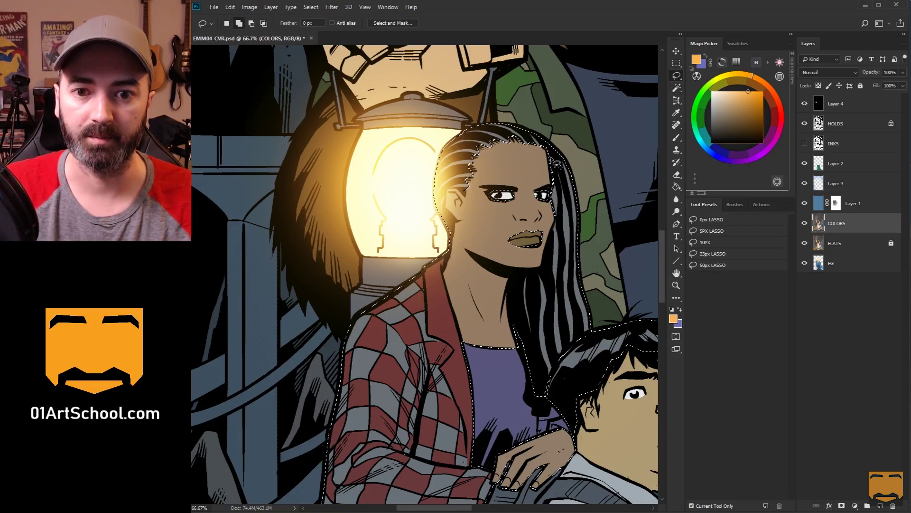
mouse_move(515, 140)
mouse_down()
mouse_move(463, 199)
mouse_move(513, 137)
mouse_up()
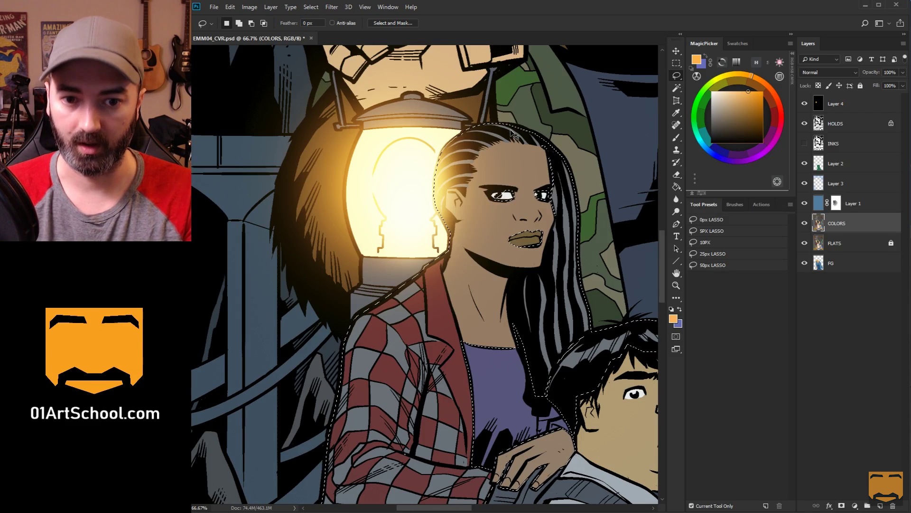
key(ctrl+j)
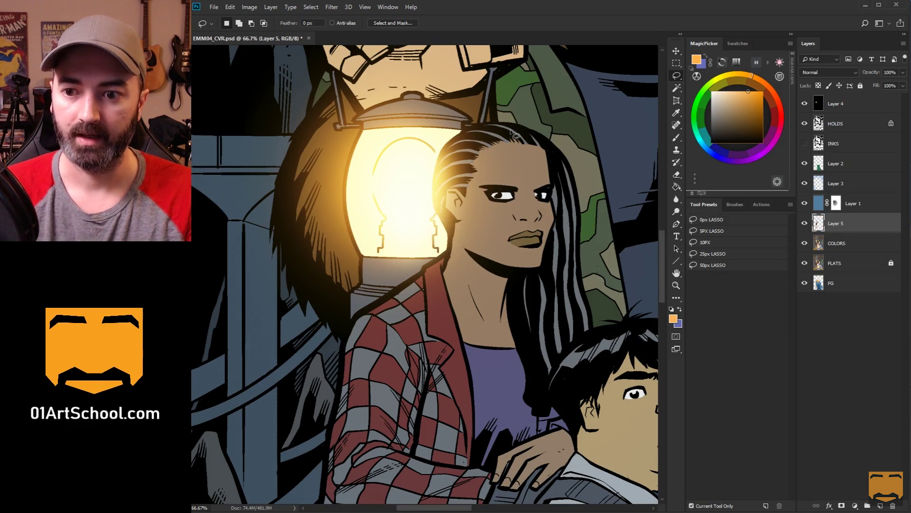
- View the copied figure layer on its own, restore the other layers, and lock its transparent pixels
alt+click(805, 223)
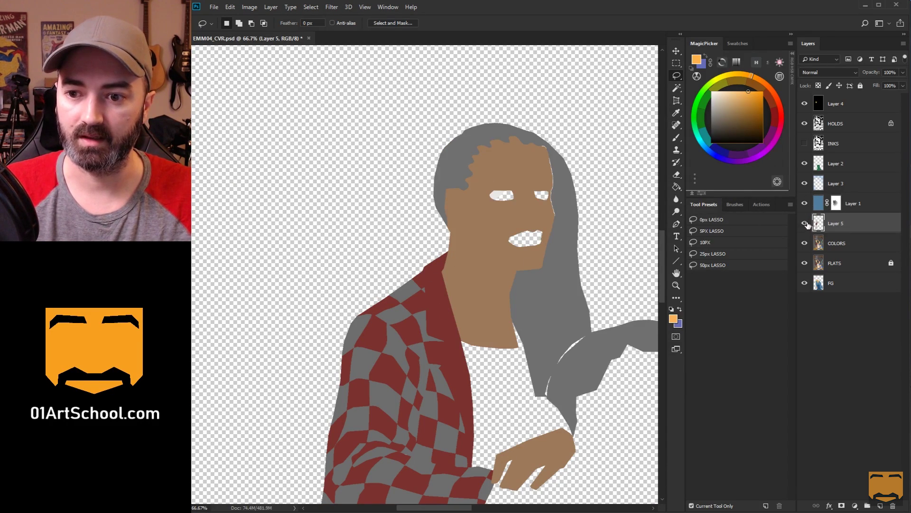
alt+click(805, 223)
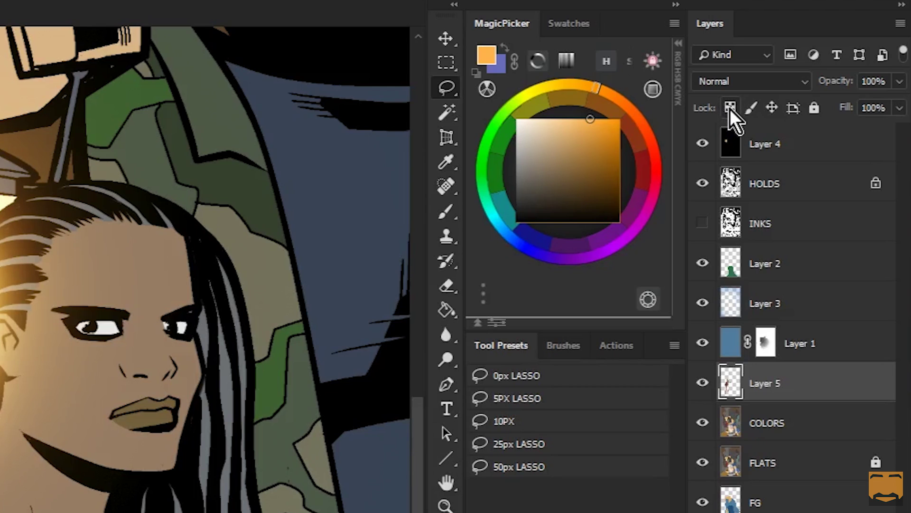
click(731, 110)
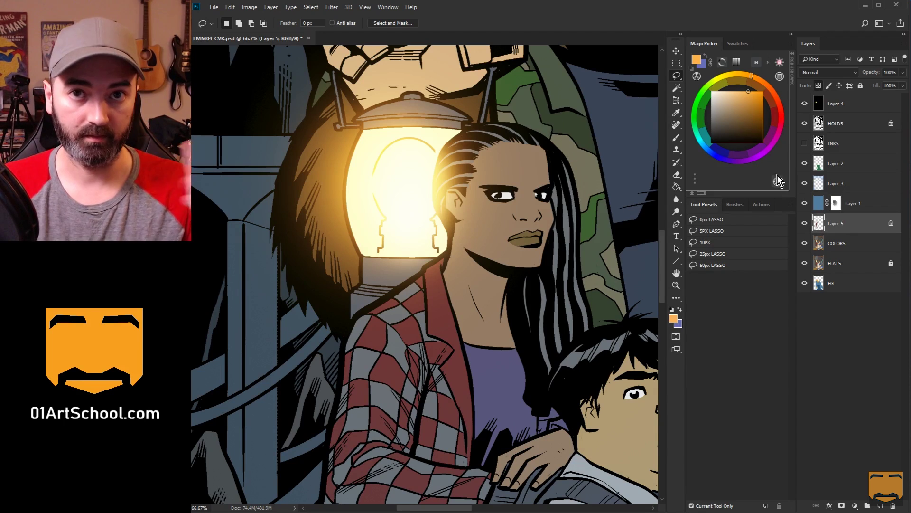
- Try painting orange Hard Light glow across the woman's face, hair and jacket on the locked layer, and undo it
key(b)
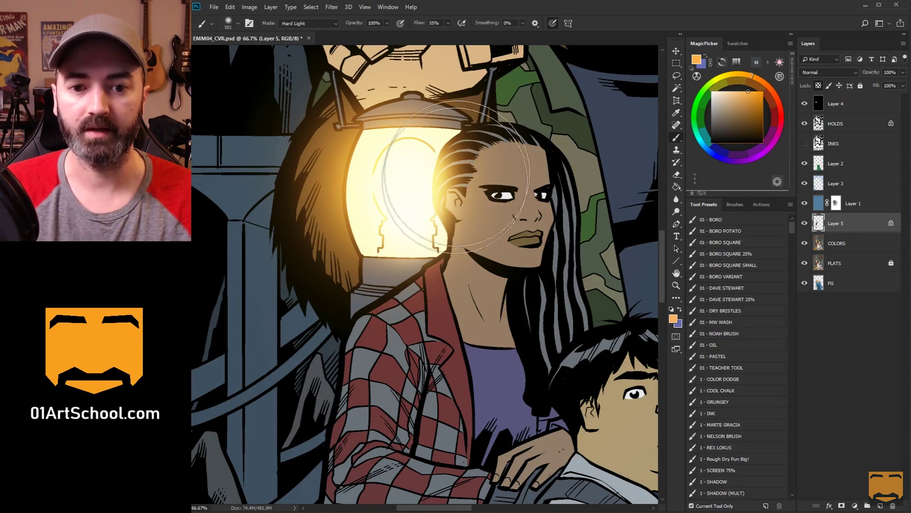
right_click(463, 202)
key(Escape)
mouse_move(454, 199)
mouse_down()
mouse_move(396, 206)
mouse_move(475, 276)
mouse_move(404, 379)
mouse_move(351, 494)
mouse_up()
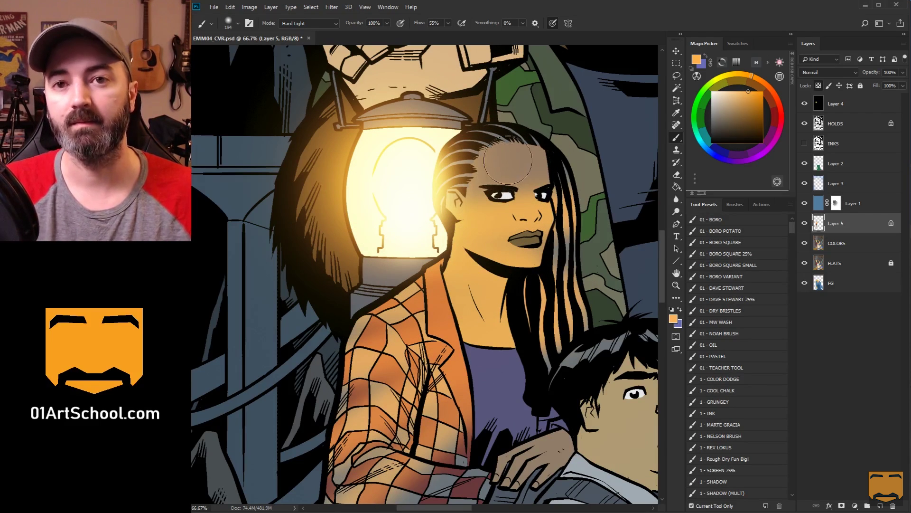
key(ctrl+z)
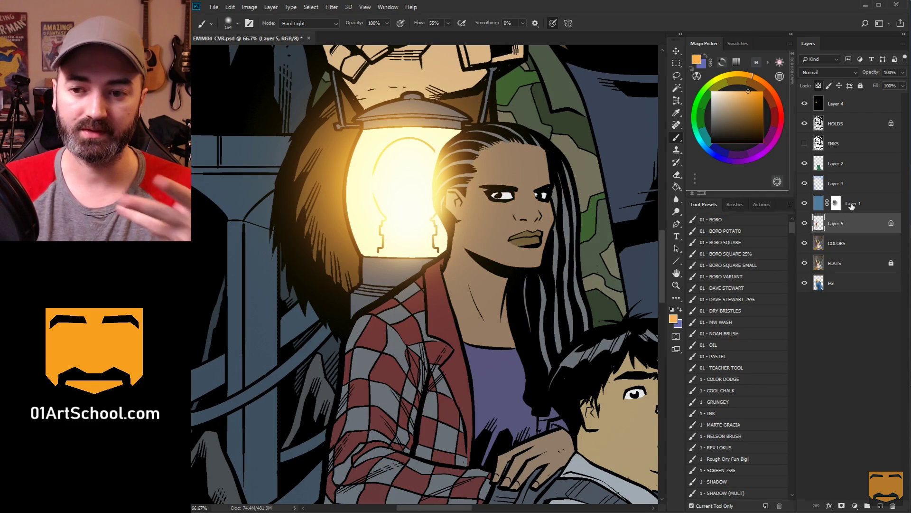
- Isolate the copied figure layer once more, bring the other layers back, and delete the copied layer
alt+click(805, 223)
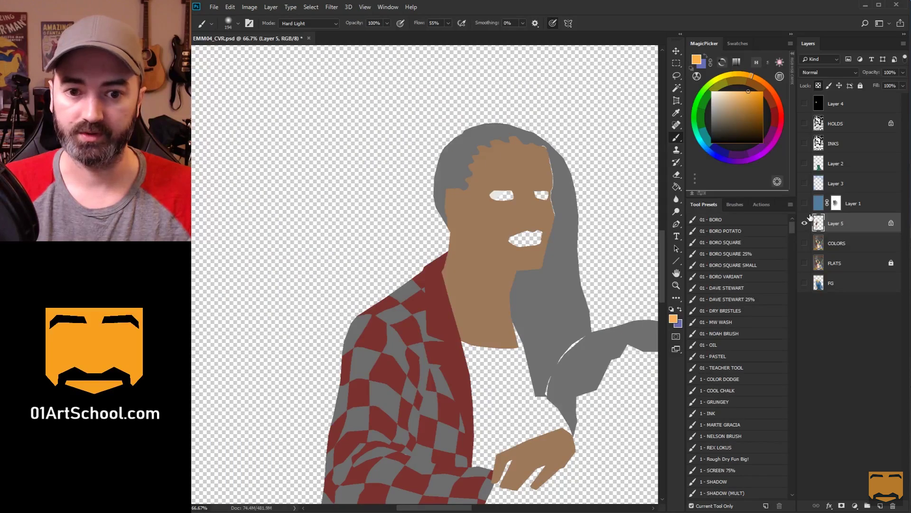
alt+click(805, 223)
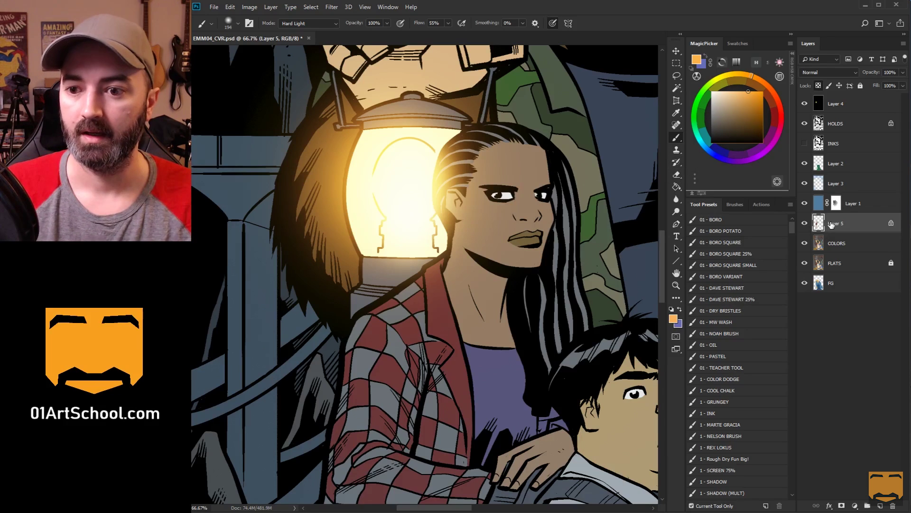
key(Delete)
- Display the list of saved actions and switch back to the Lasso tool
key(alt+F9)
key(l)
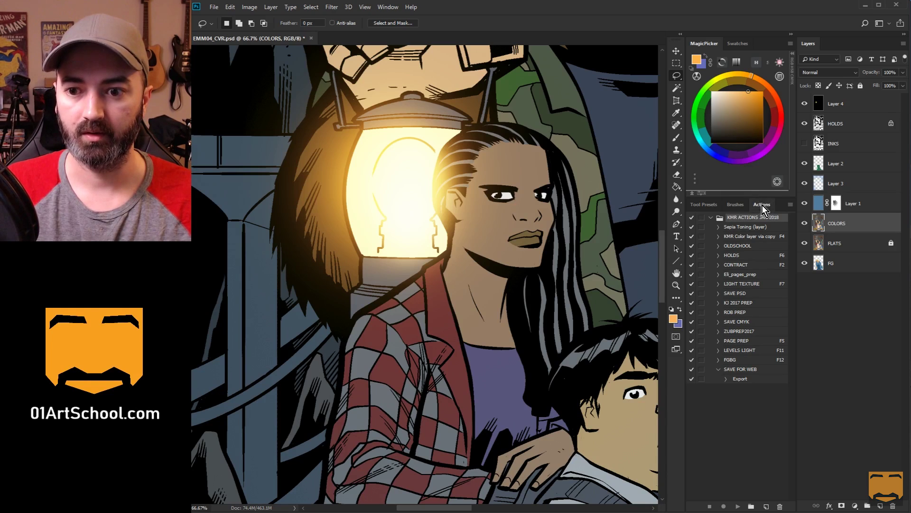
click(388, 6)
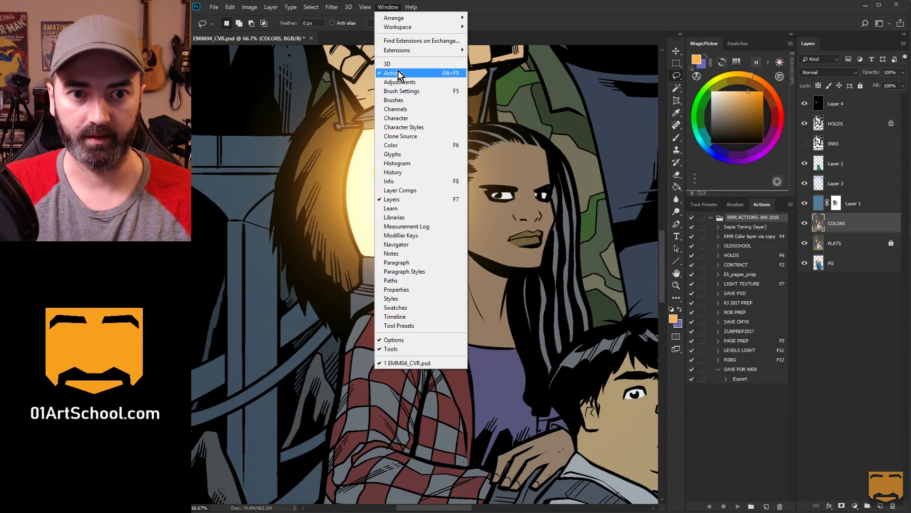
click(755, 217)
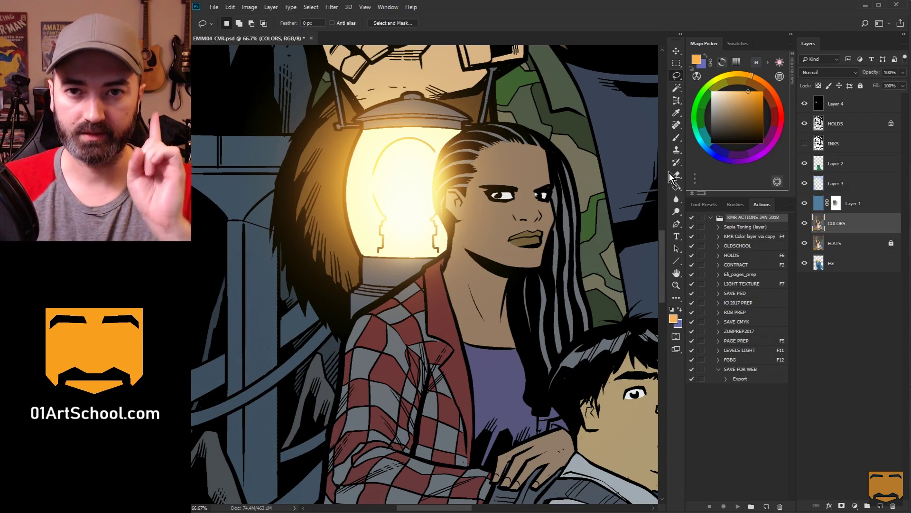
- Select the woman's skin and plaid jacket on the COLORS layer with the Magic Wand
key(w)
click(497, 160)
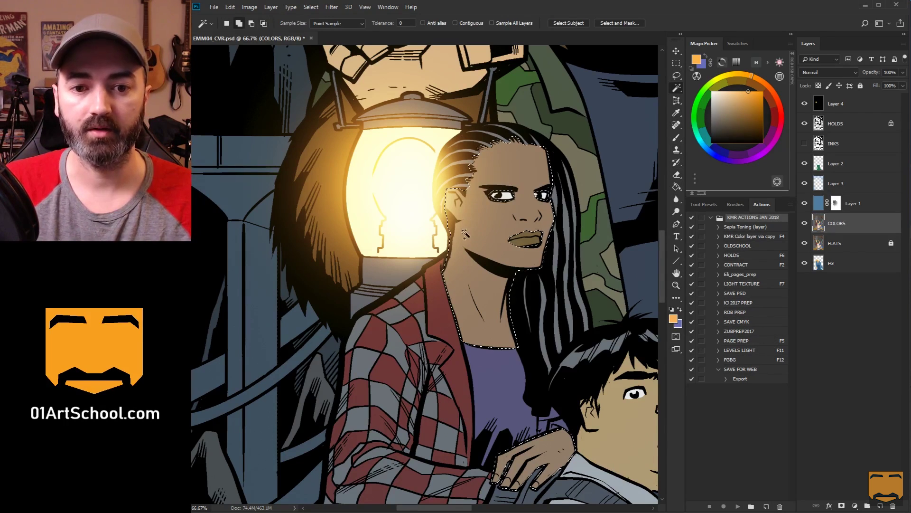
shift+click(424, 292)
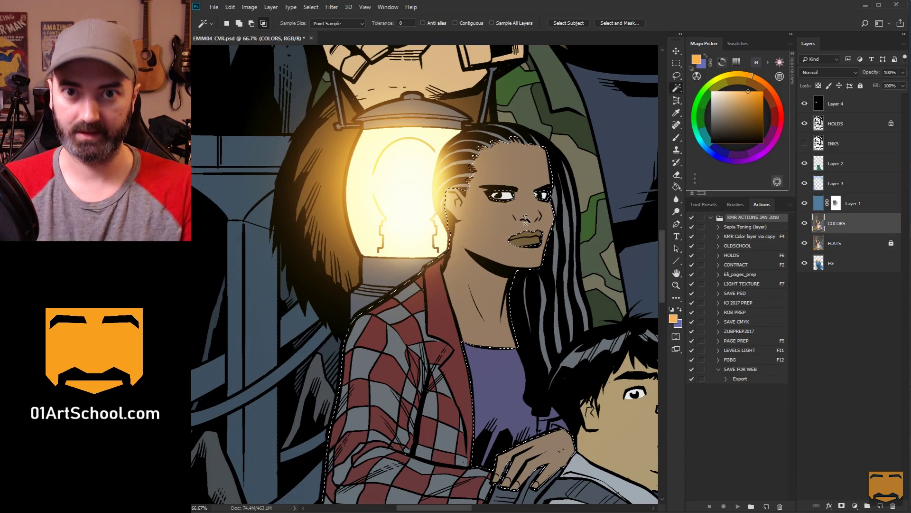
- Create an action called Selection Trick in the KMR ACTIONS JAN 2018 set and start recording it
click(766, 506)
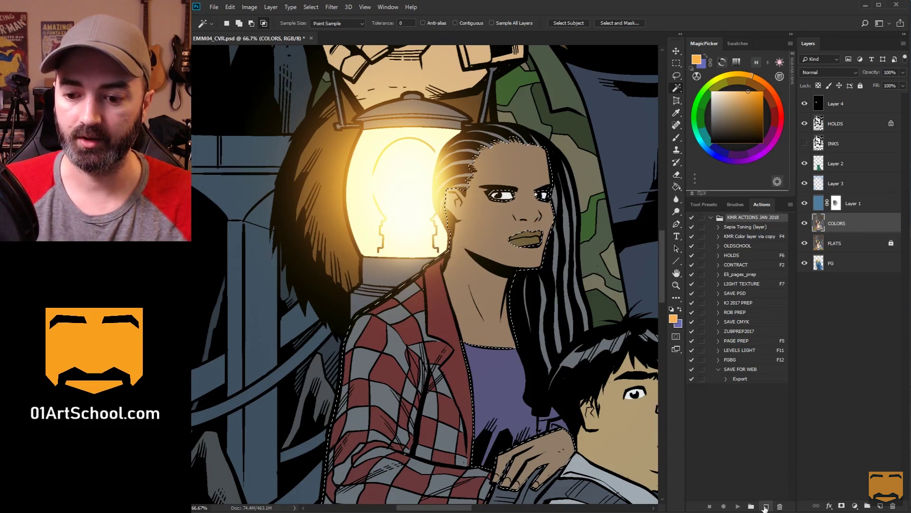
text(S)
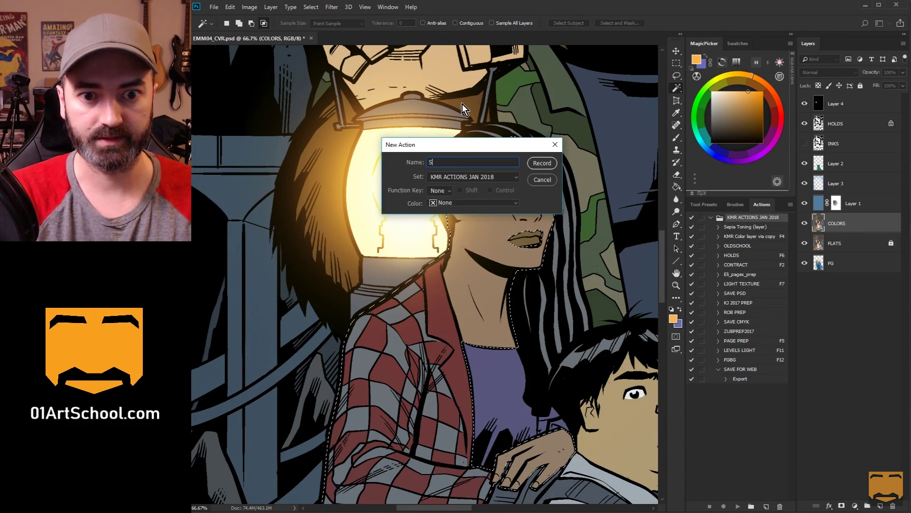
text(election Trick)
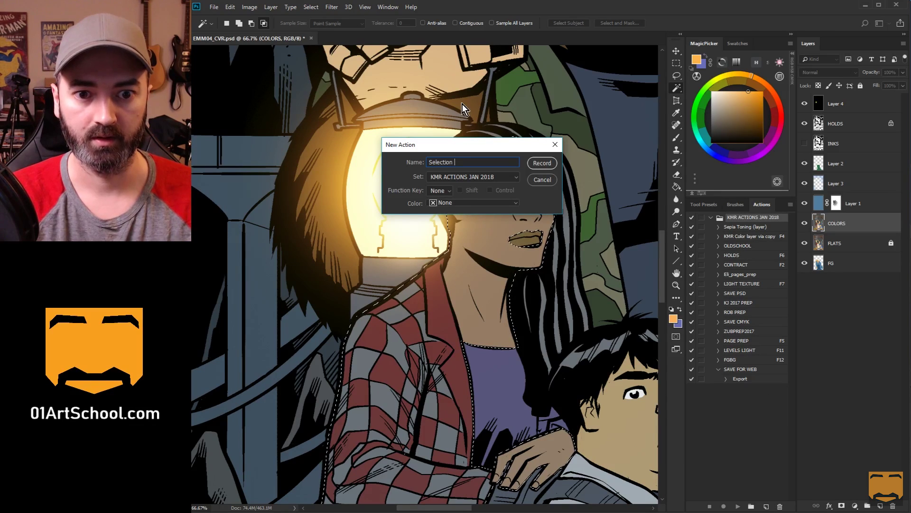
click(541, 163)
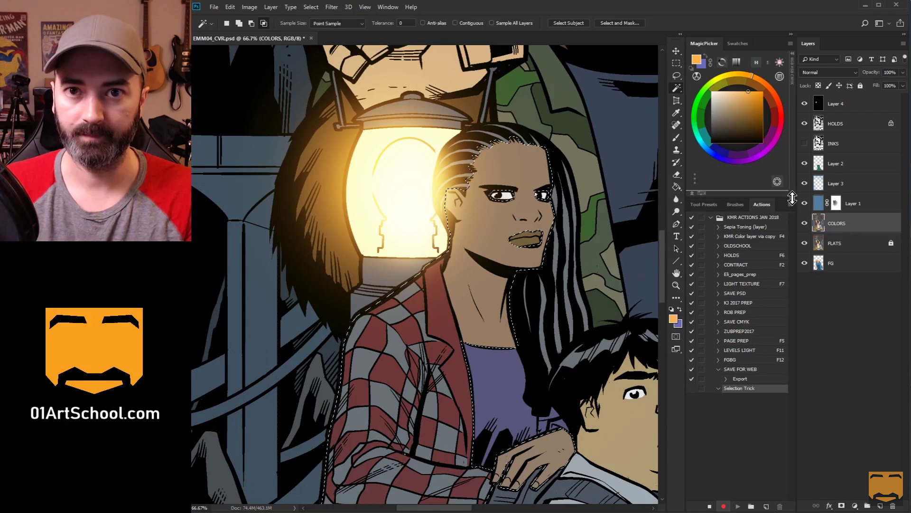
- Record copying the selection to a new layer and locking its transparent pixels, and stop the recording
key(ctrl+j)
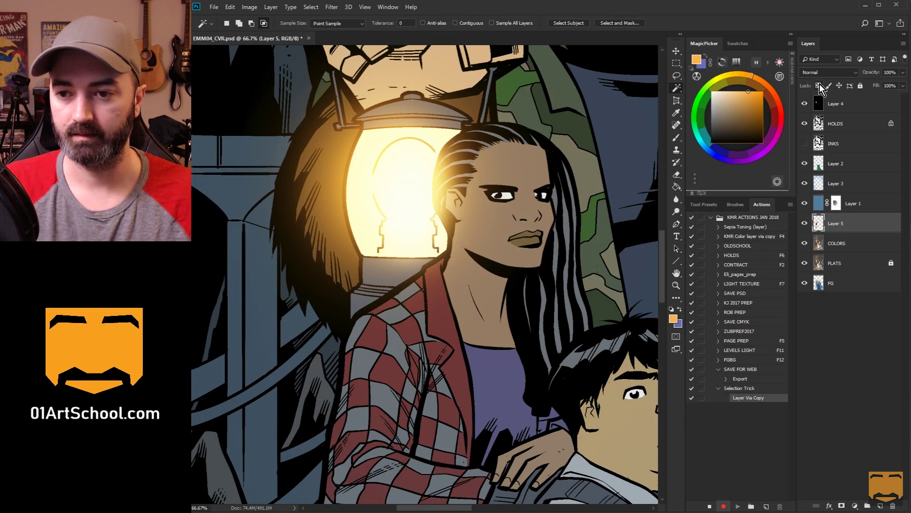
click(818, 86)
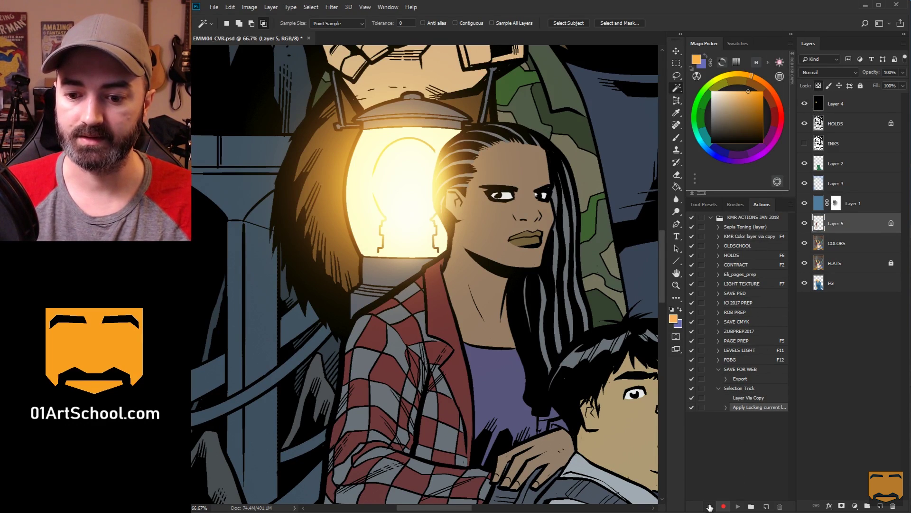
click(709, 507)
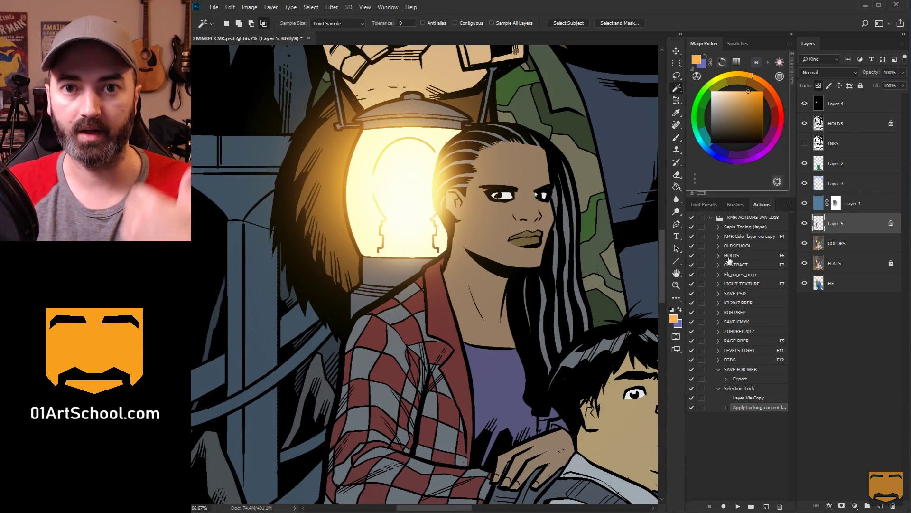
- Assign Shift+F4 as the function key of the Selection Trick action
double_click(758, 389)
click(447, 190)
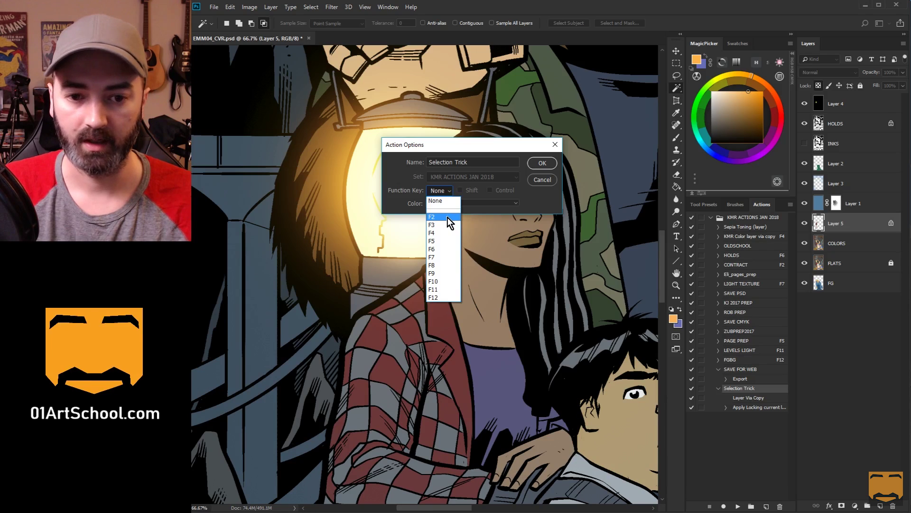
click(442, 232)
click(461, 191)
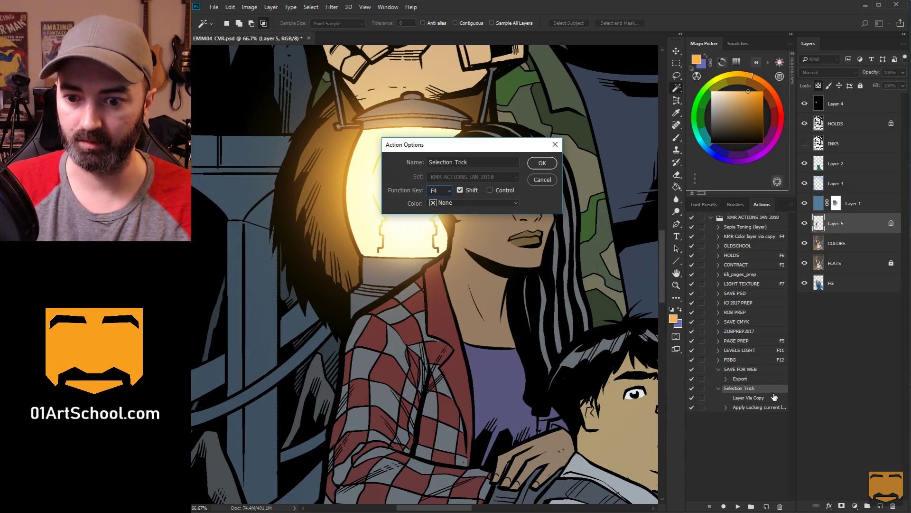
click(543, 164)
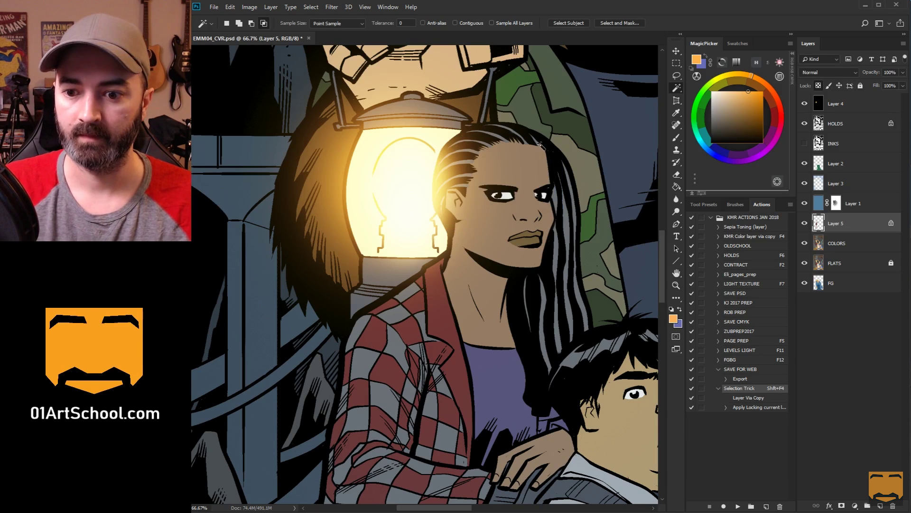
- Delete the copied figure layer above COLORS
key(l)
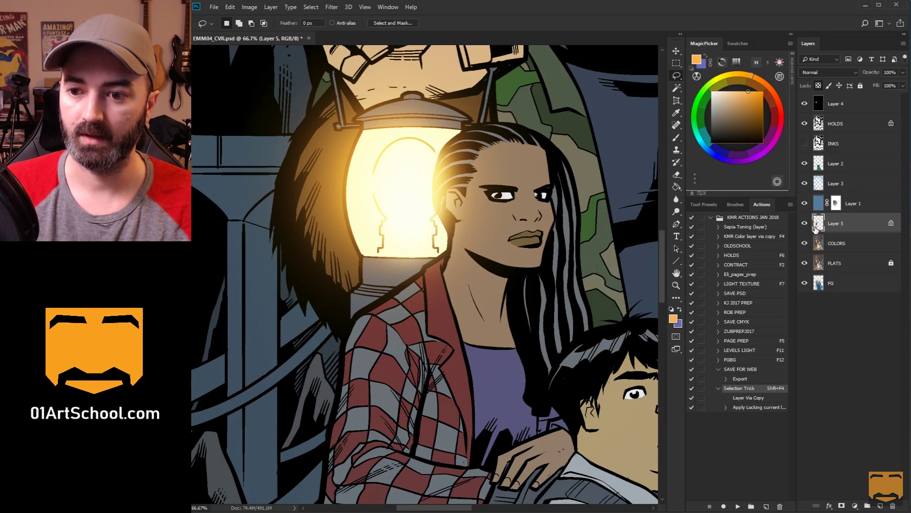
right_click(842, 218)
click(856, 283)
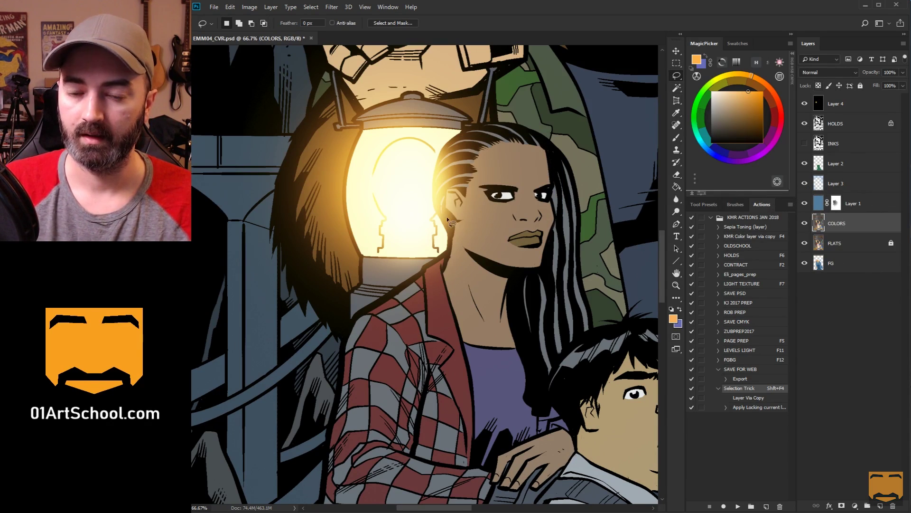
- Reselect the woman's skin and jacket with the Magic Wand and run the Selection Trick action on them
key(w)
click(482, 242)
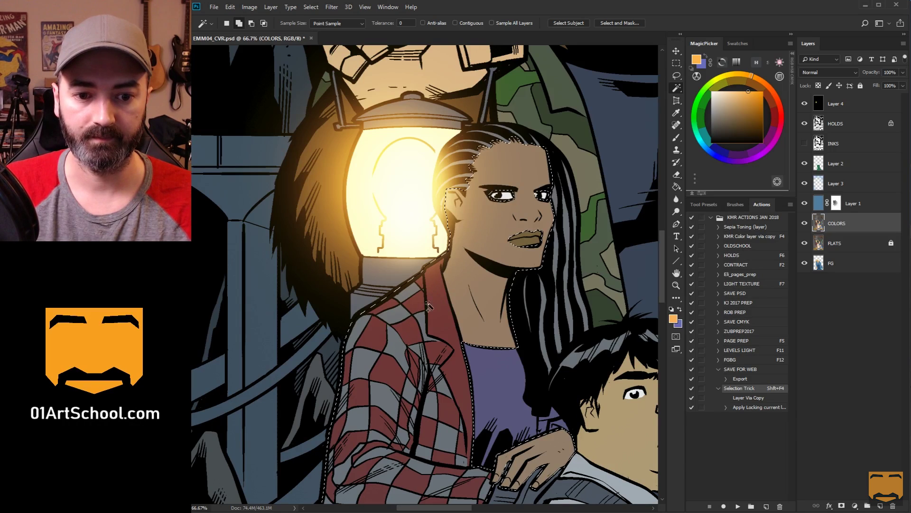
shift+click(397, 348)
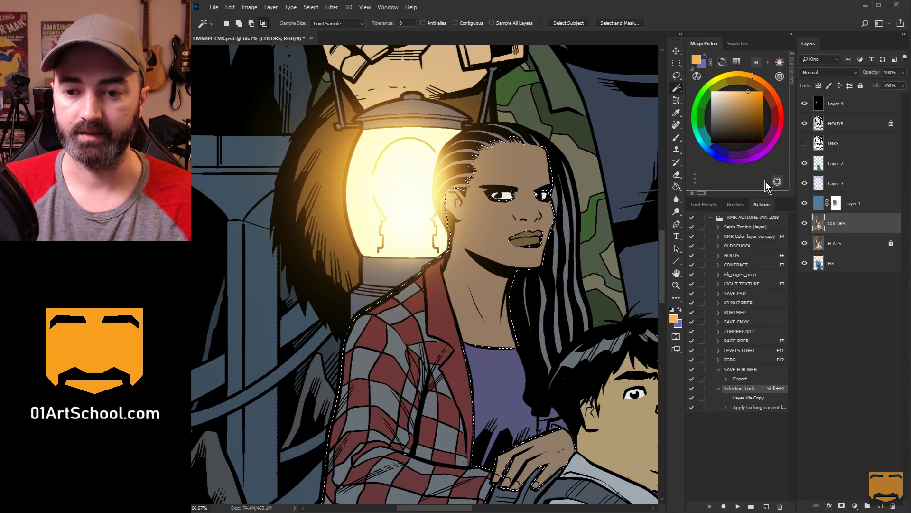
key(shift+F4)
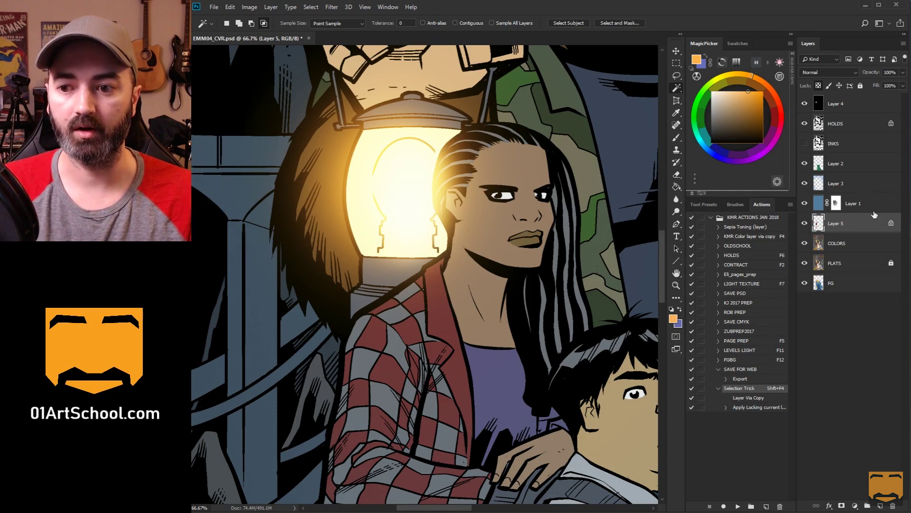
- Try brushing orange Hard Light glow over the woman's face and jacket on the action-made layer, and undo it
key(b)
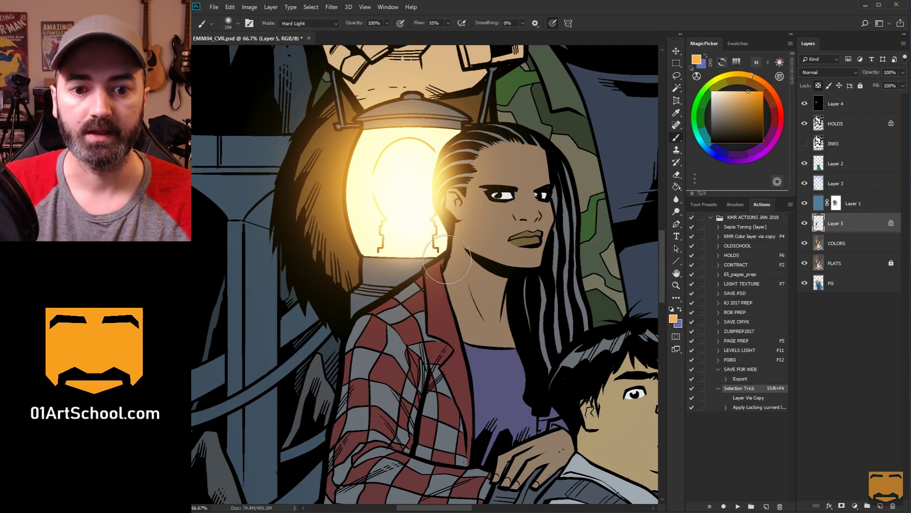
mouse_move(498, 180)
mouse_down()
mouse_move(456, 266)
mouse_move(441, 342)
mouse_up()
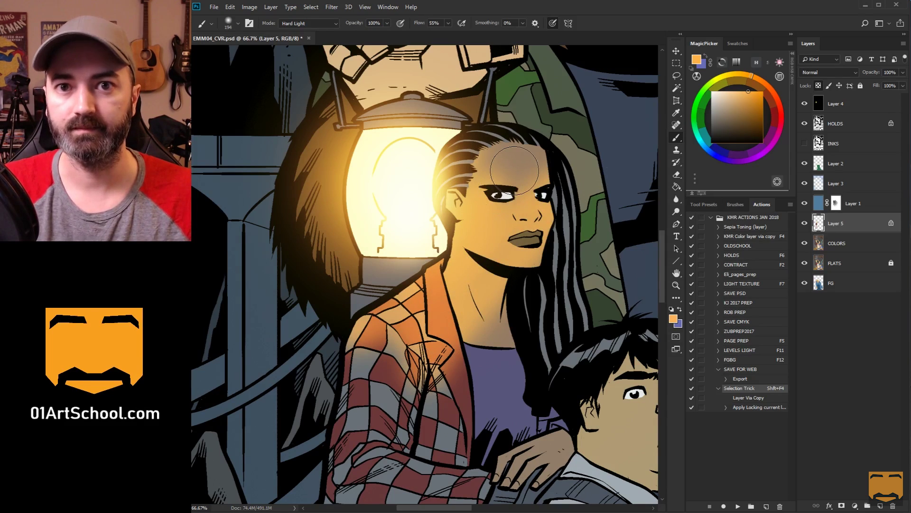
key(ctrl+z)
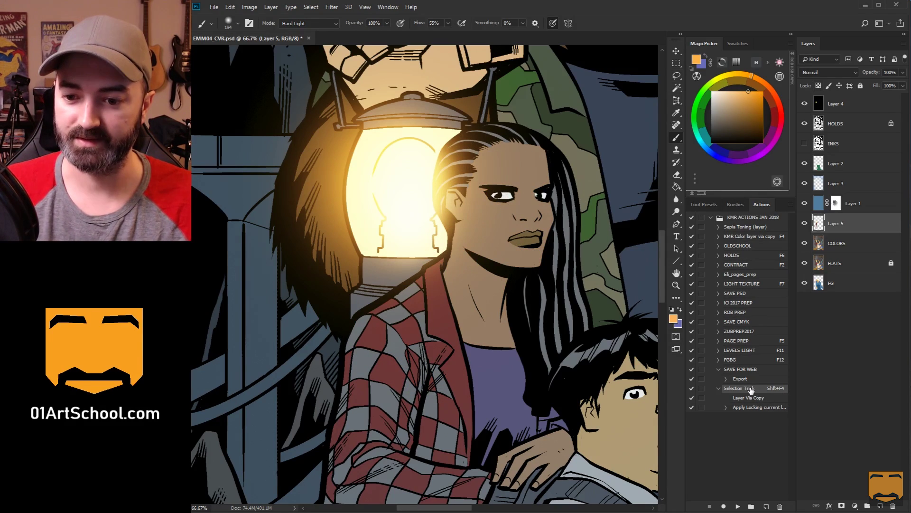
- Delete the Selection Trick action and the figure layer it produced
click(779, 505)
click(431, 205)
click(678, 77)
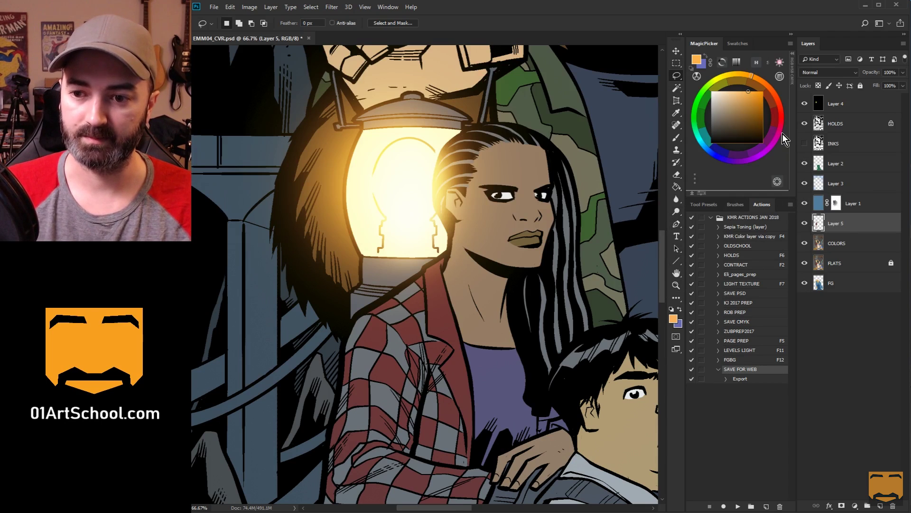
right_click(845, 222)
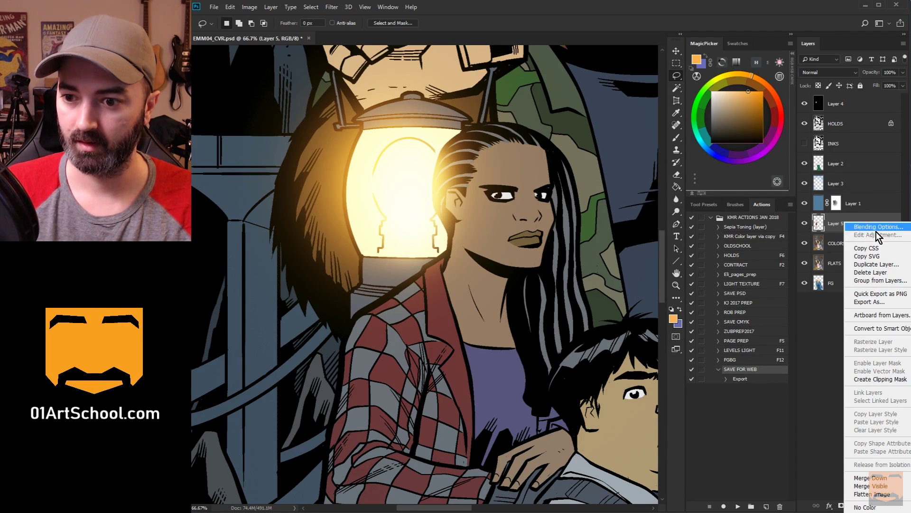
click(874, 272)
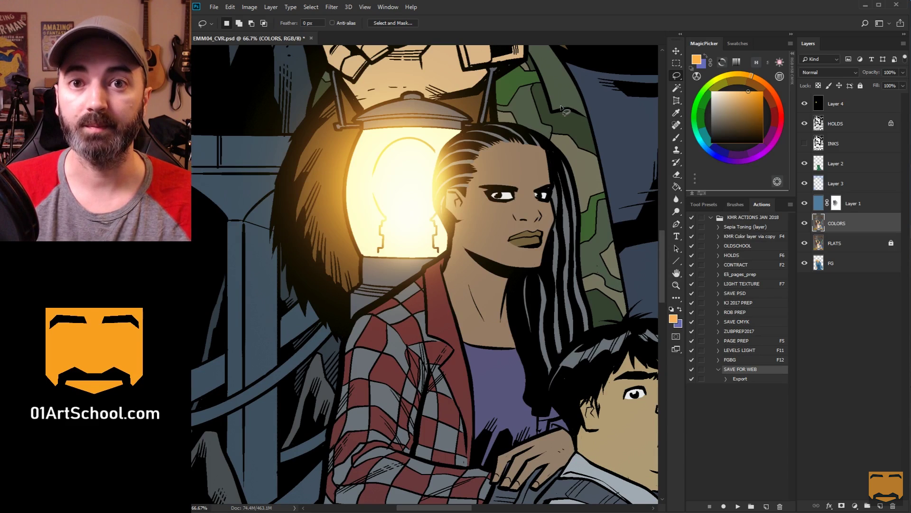
- Examine the green tint of Layer 2 over the jarred head by toggling it off and on and isolating it briefly
drag(554, 288, 533, 271)
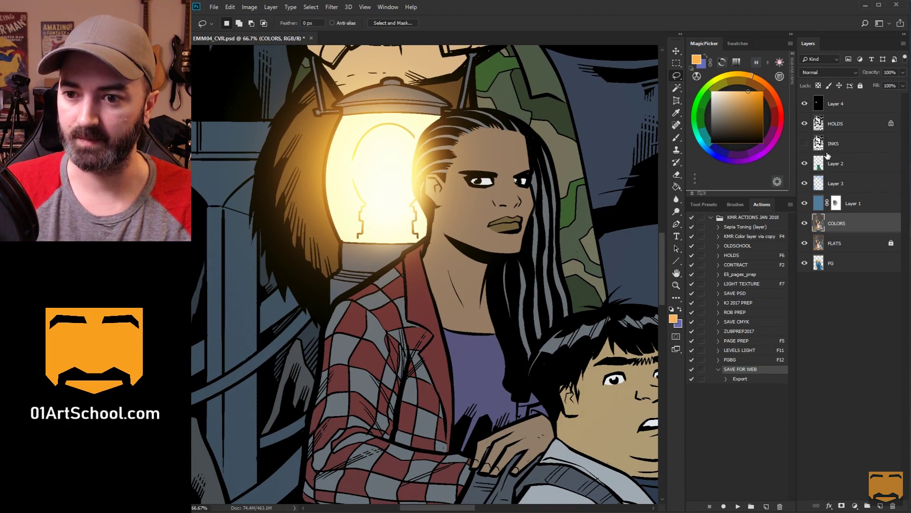
key(z)
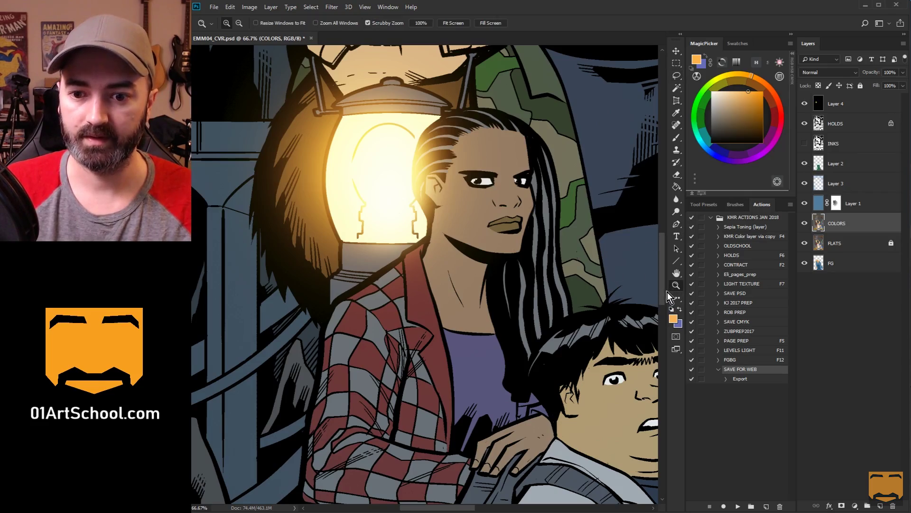
alt+click(584, 339)
alt+click(585, 339)
drag(627, 480, 537, 223)
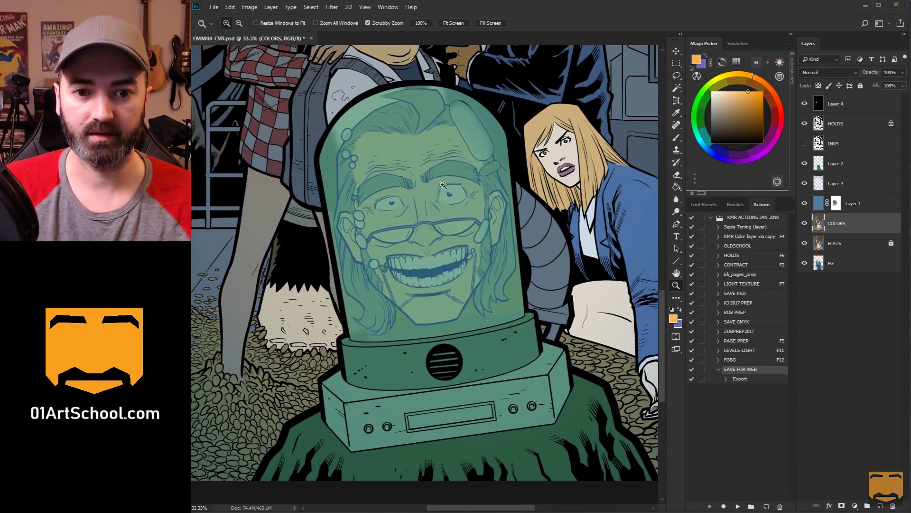
click(806, 163)
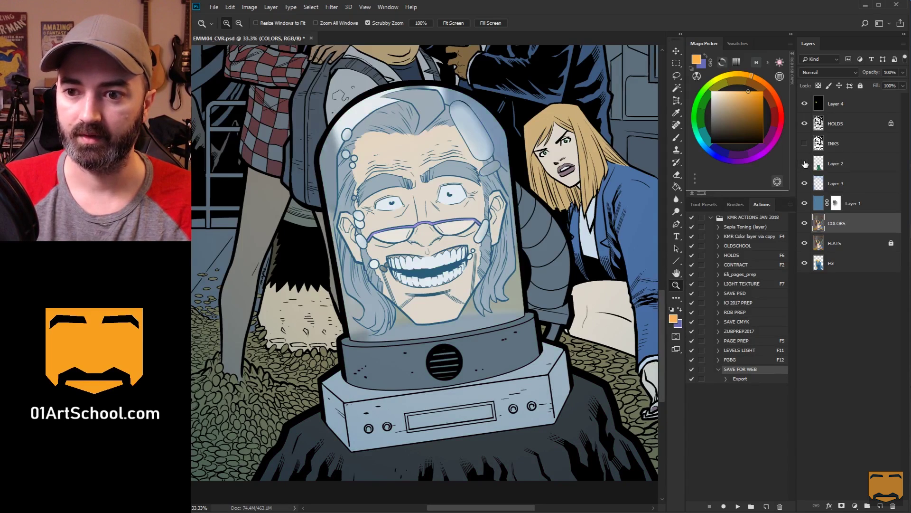
click(806, 163)
alt+click(806, 163)
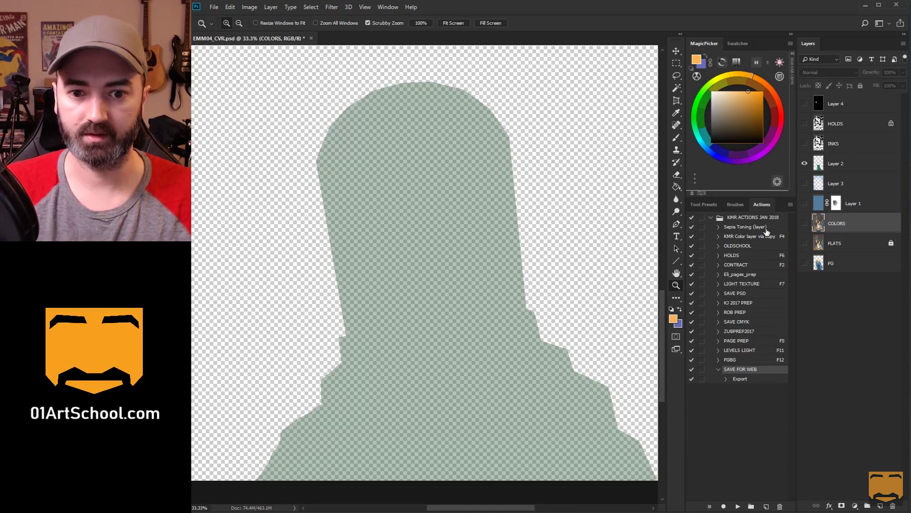
alt+click(806, 164)
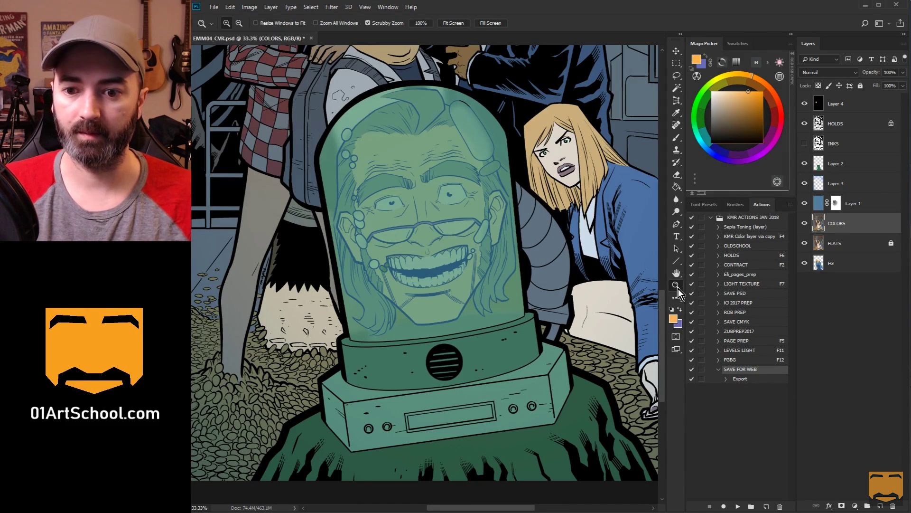
- Select Layer 2 and show it on its own with the whole cover in view
alt+click(521, 252)
alt+click(521, 252)
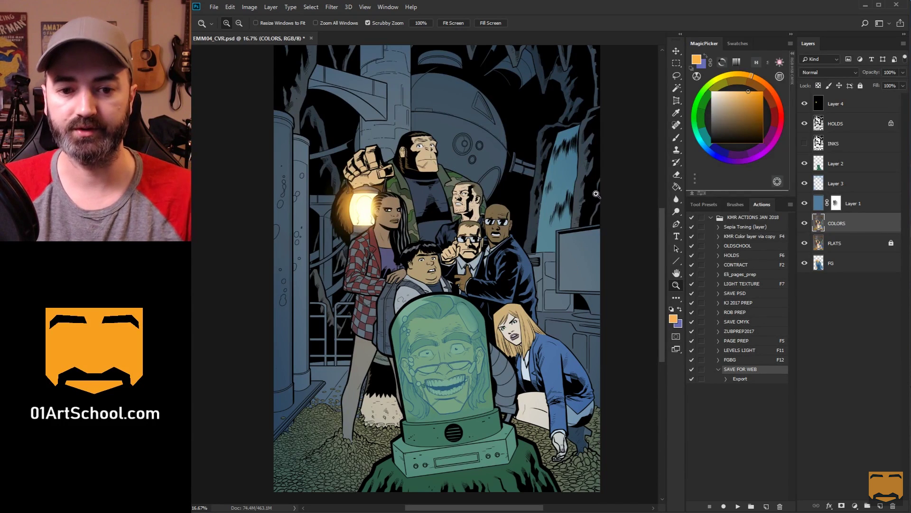
scroll(484, 355, down, 3)
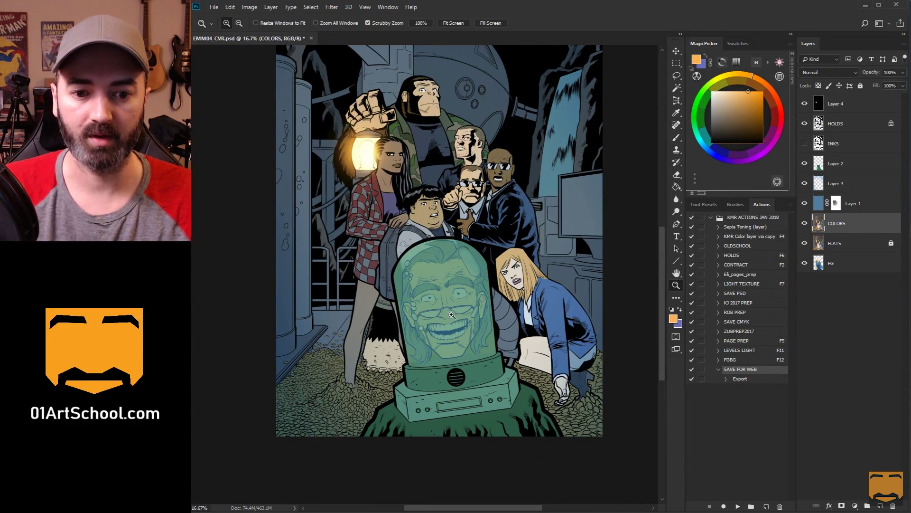
key(l)
click(824, 164)
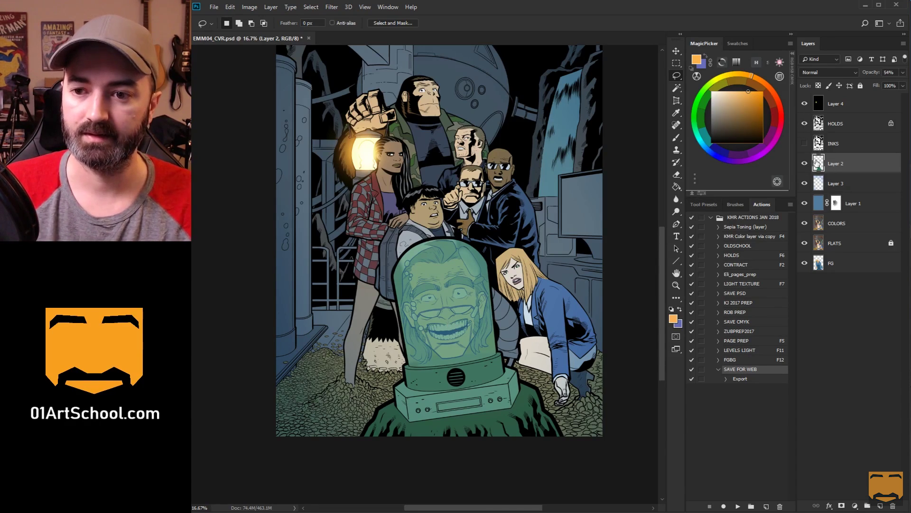
alt+click(804, 164)
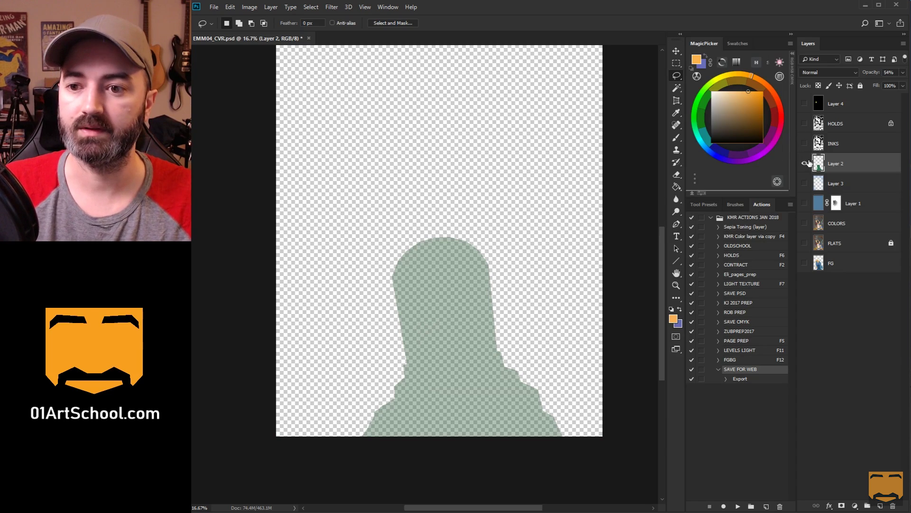
- Show all layers again, then add a new layer above Layer 2 and clip it to Layer 2
alt+click(805, 163)
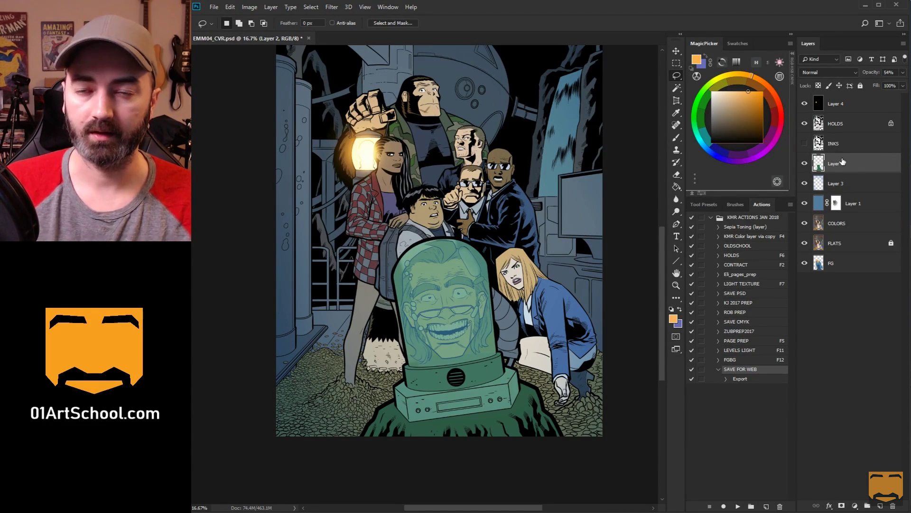
click(880, 505)
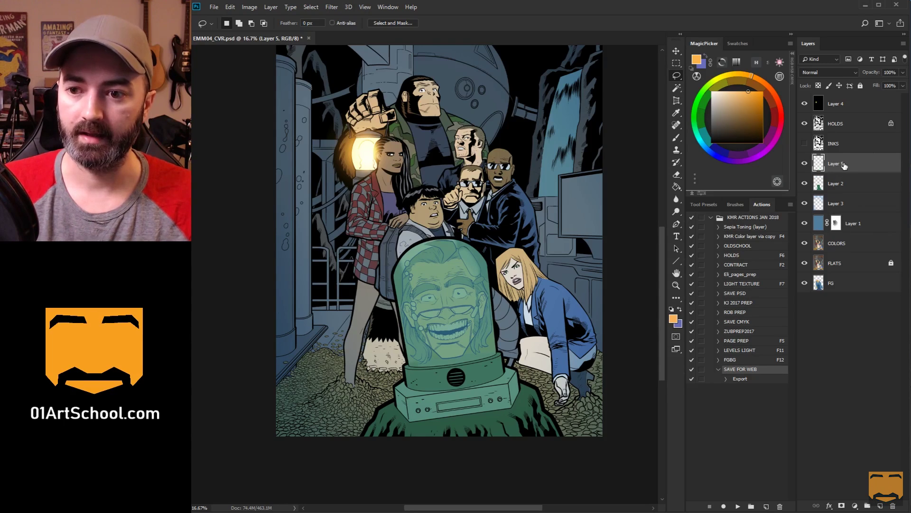
mouse_move(843, 174)
mouse_down()
mouse_move(819, 165)
mouse_move(844, 169)
mouse_up()
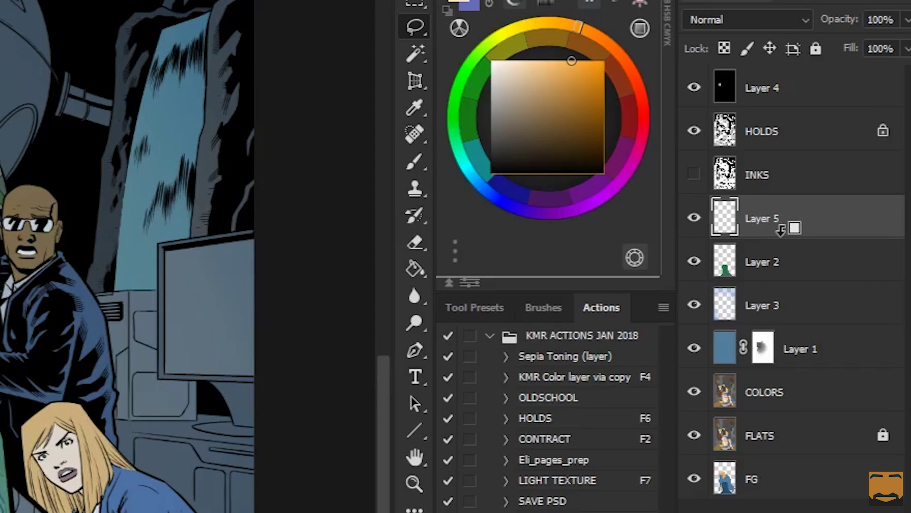
mouse_move(781, 231)
mouse_down()
mouse_move(785, 239)
mouse_move(796, 227)
mouse_move(796, 242)
mouse_move(795, 233)
mouse_up()
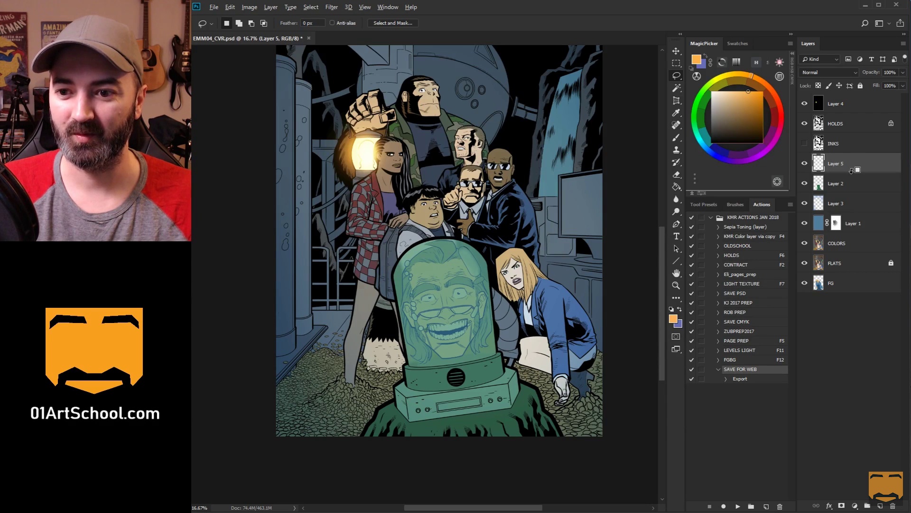
drag(852, 170, 853, 170)
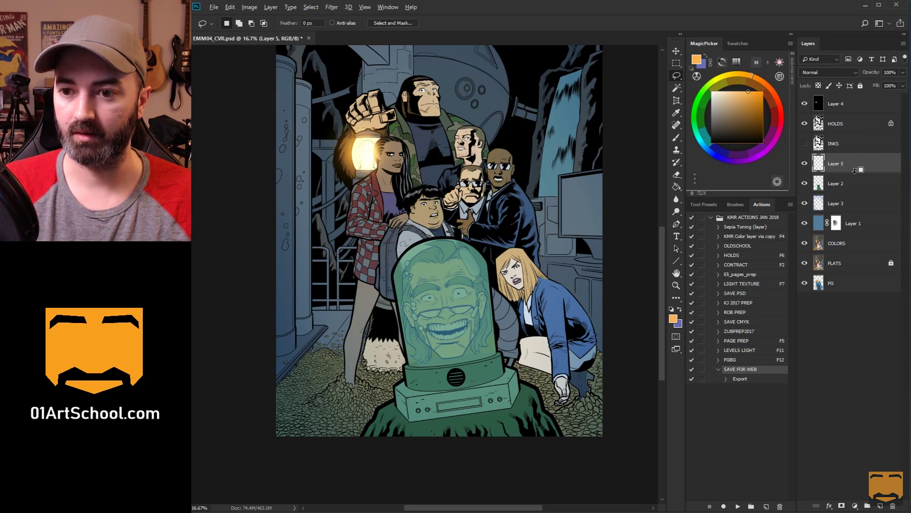
alt+click(857, 171)
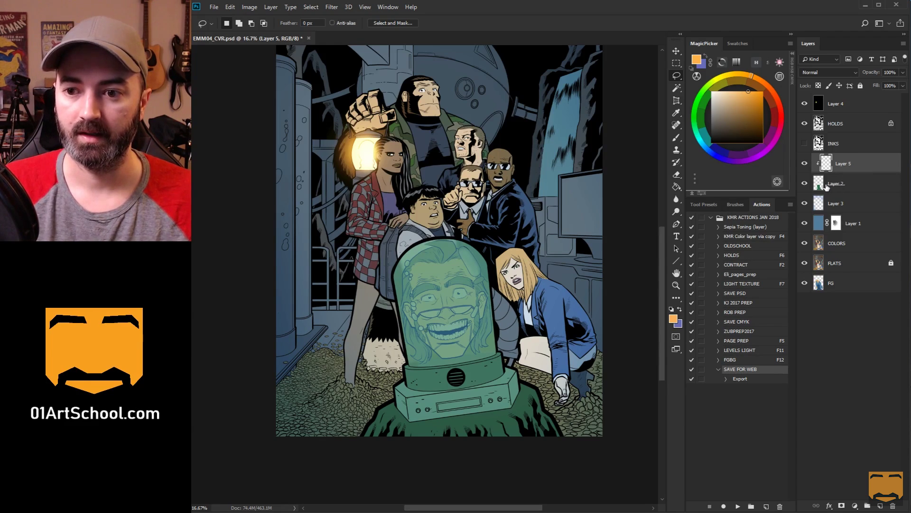
- Try brushing a lighter orange in Hard Light over the jarred head and its base, using brush size 734
click(740, 91)
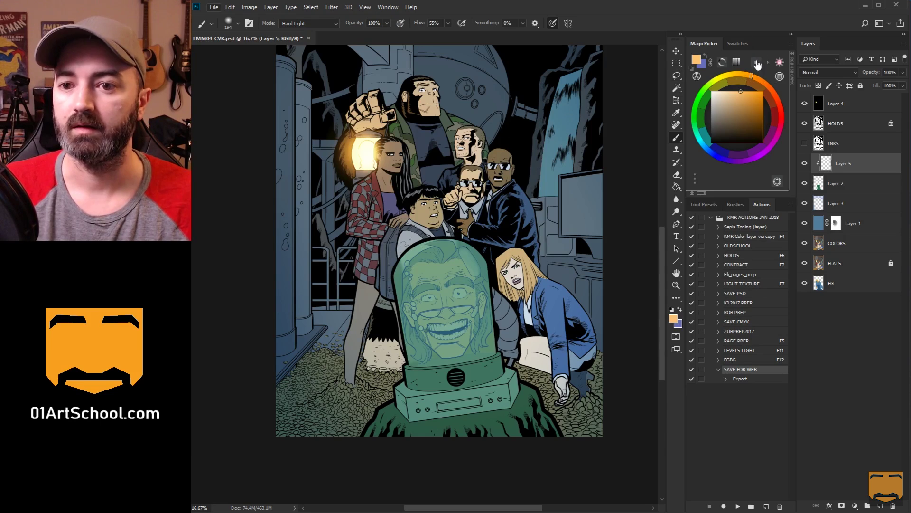
alt+right_click(541, 204)
mouse_move(477, 250)
mouse_down()
mouse_move(515, 269)
mouse_move(434, 491)
mouse_up()
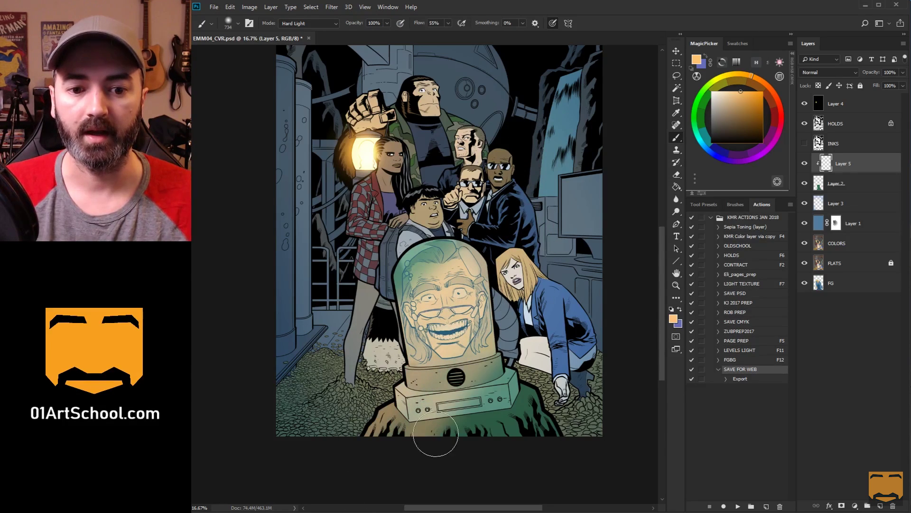
- Undo the orange stroke and delete the layer clipped to Layer 2
key(ctrl+z)
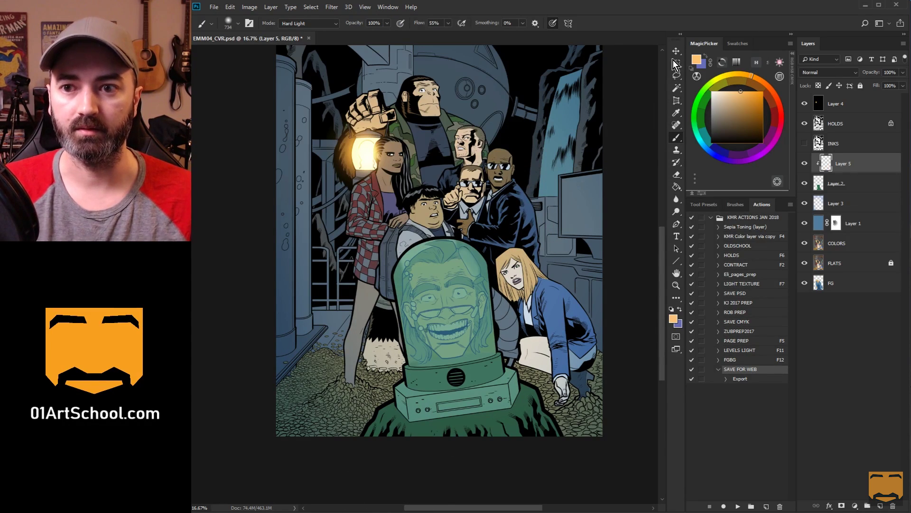
right_click(855, 160)
click(883, 215)
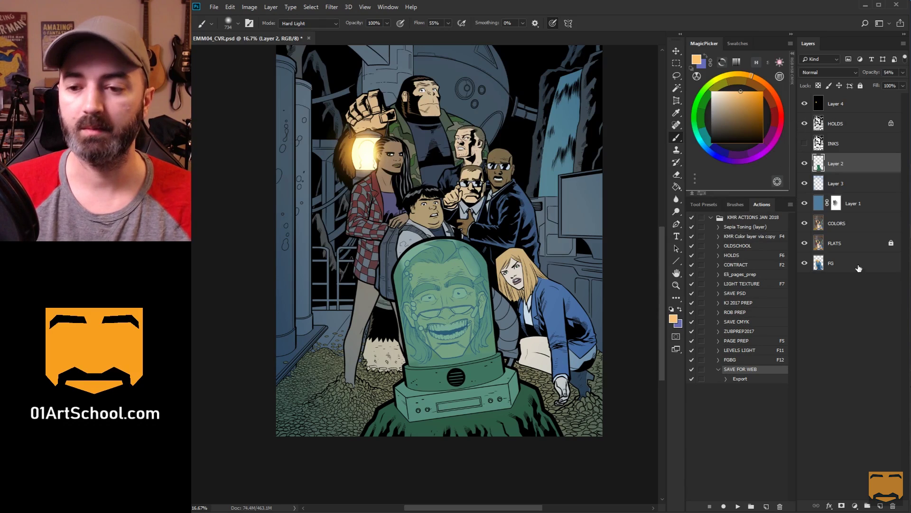
- Examine the flat silhouettes on the FG layer by showing it on its own and then restoring all layers
click(816, 259)
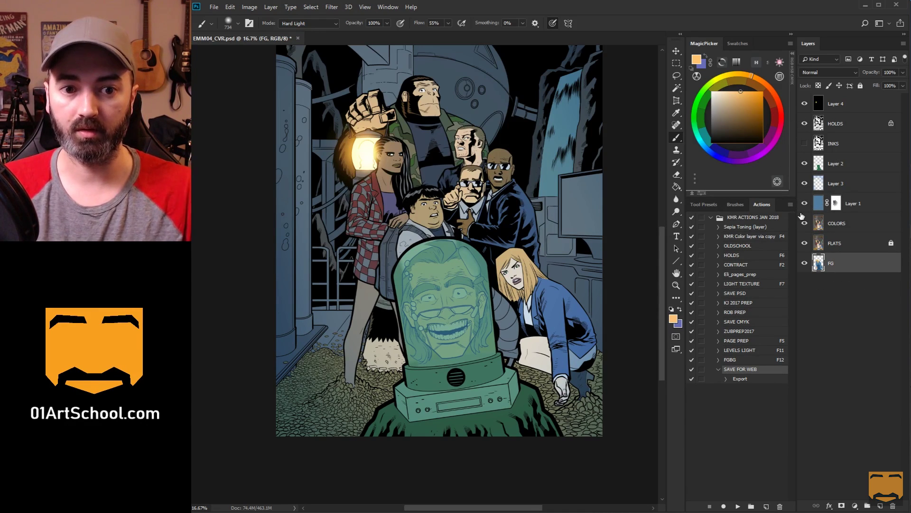
alt+click(805, 263)
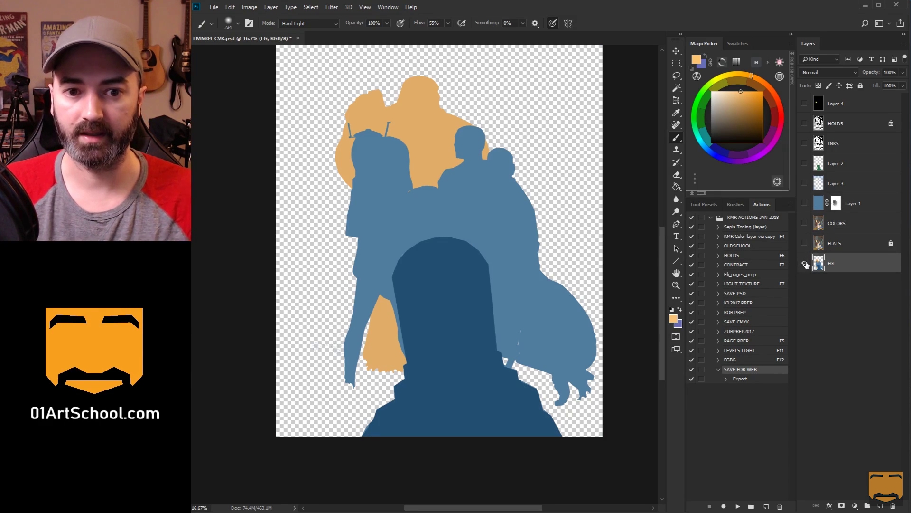
alt+click(805, 264)
- Select the figures from the FG layer's outline, copy them from COLORS with the KMR Color layer via copy action, and check the copy in isolation
key(l)
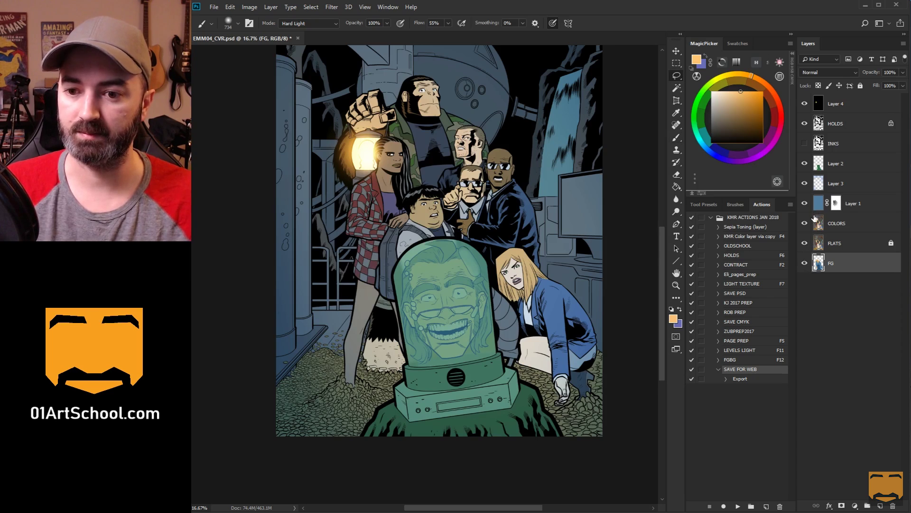
ctrl+click(819, 263)
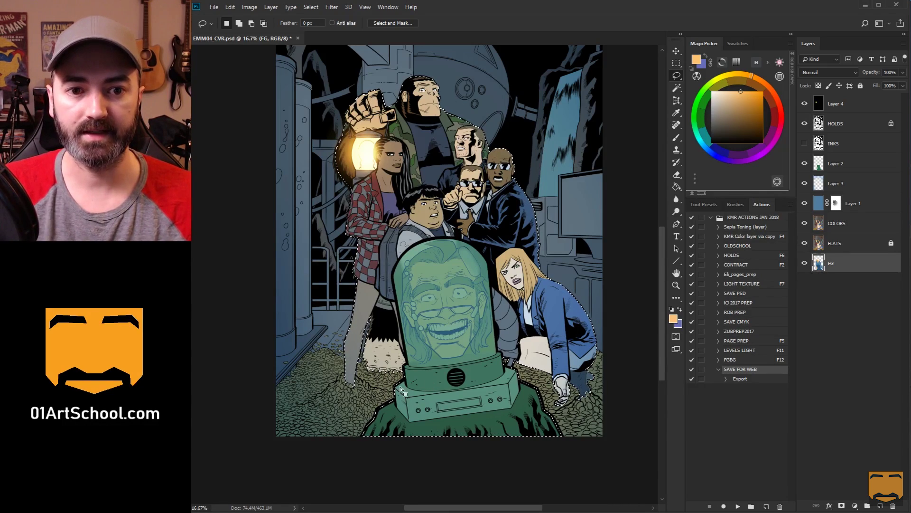
drag(550, 268, 558, 333)
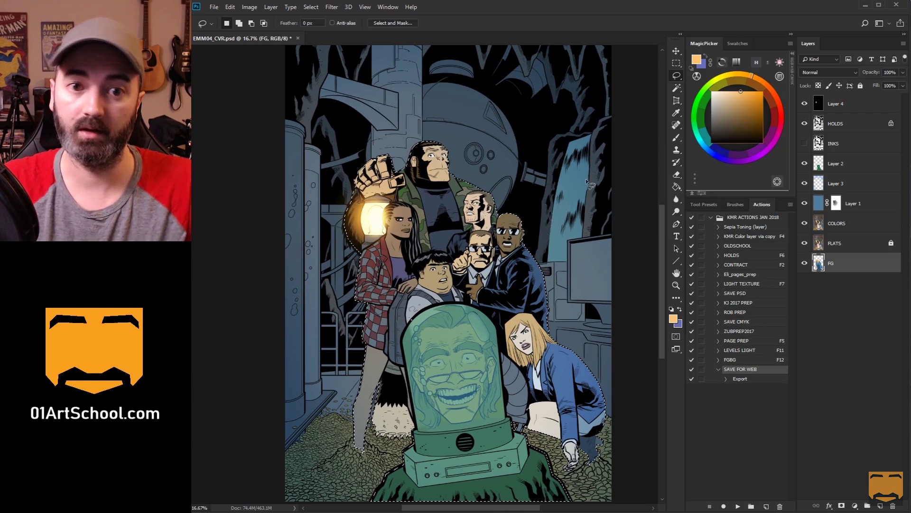
click(840, 222)
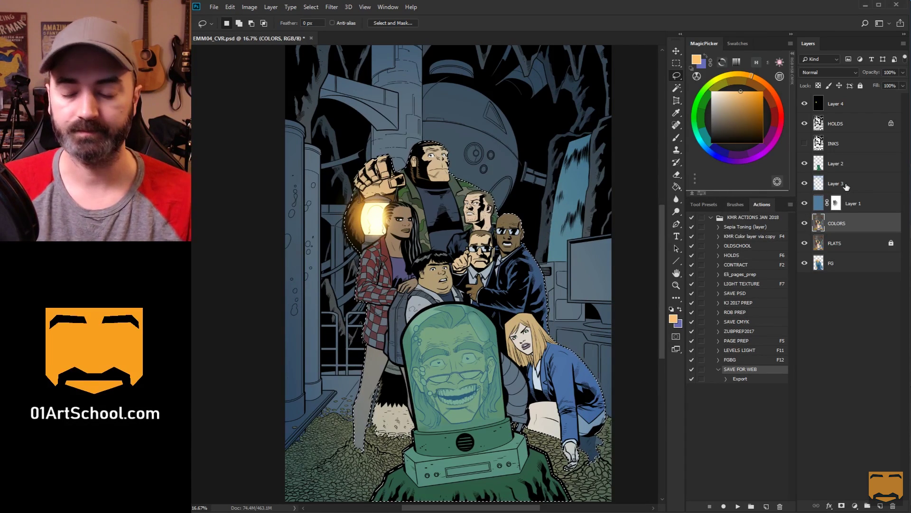
key(F4)
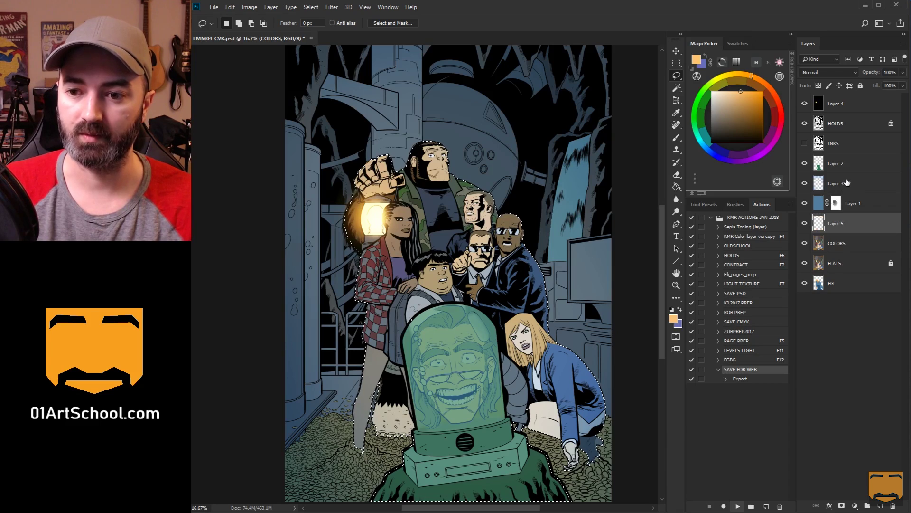
alt+click(805, 223)
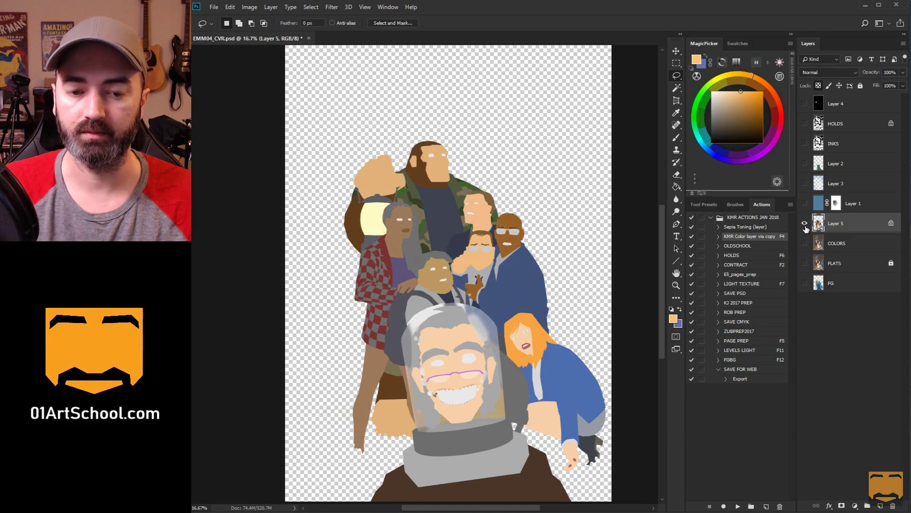
alt+click(804, 223)
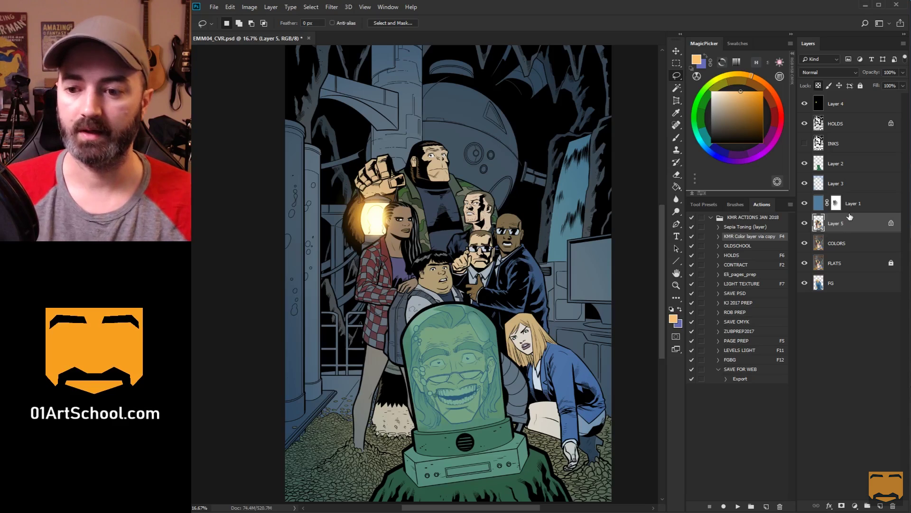
- Add a new layer above the copied figures and clip it to them
click(879, 506)
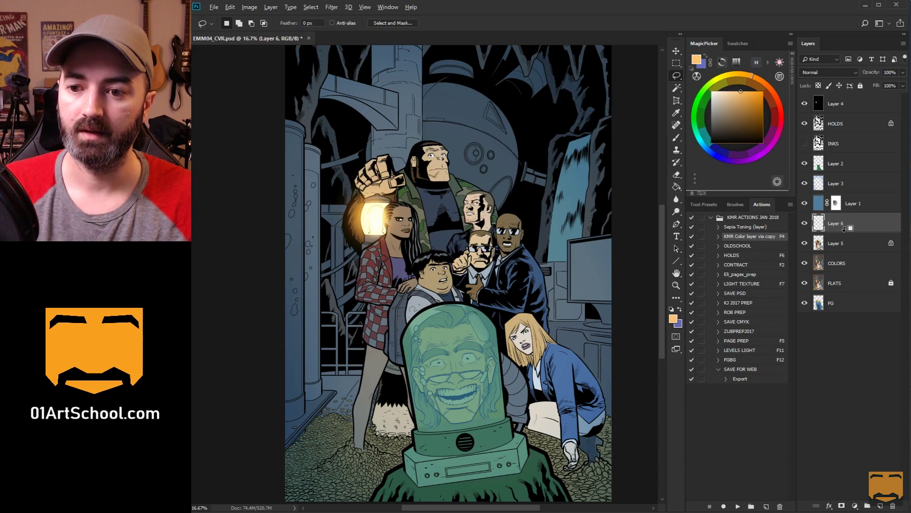
drag(845, 236, 846, 230)
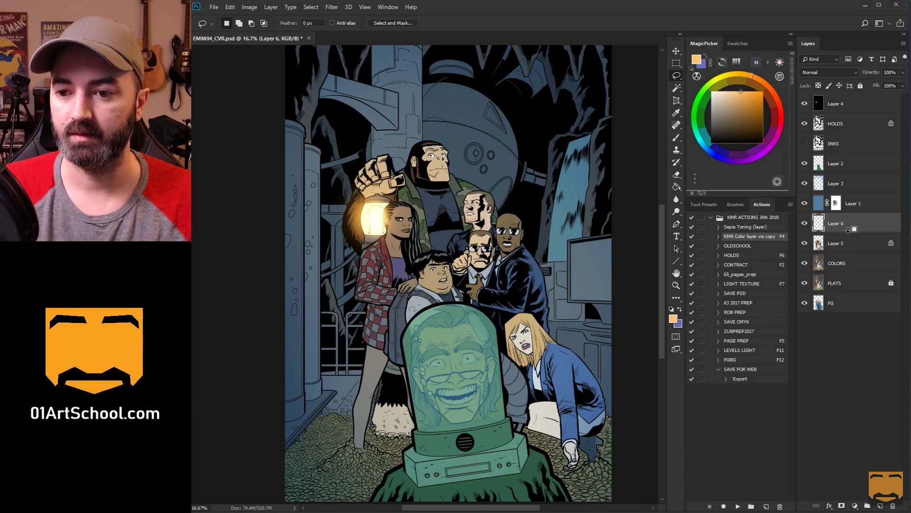
alt+click(848, 229)
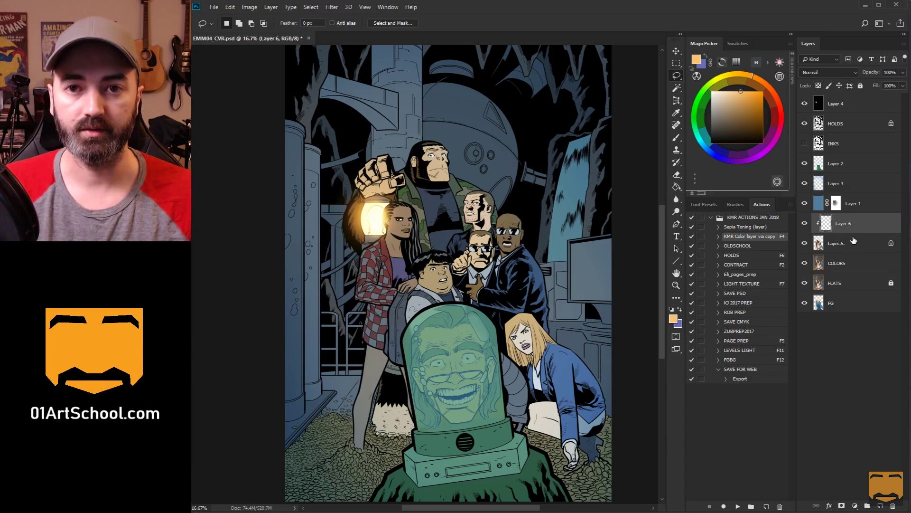
- Try brushing light orange in Hard Light over the group of figures with brush size 1310, and undo it
key(b)
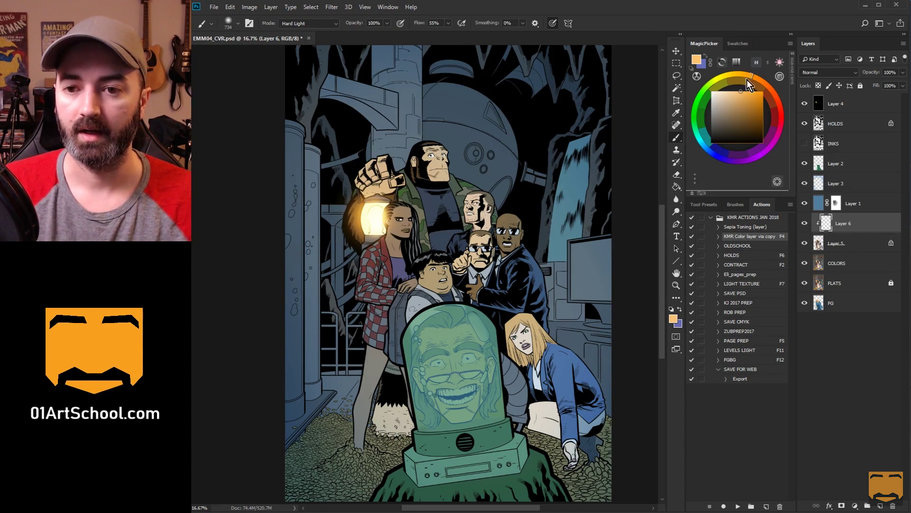
key(bracketright)
key(bracketright)
key(bracketright)
key(bracketright)
key(bracketright)
key(bracketright)
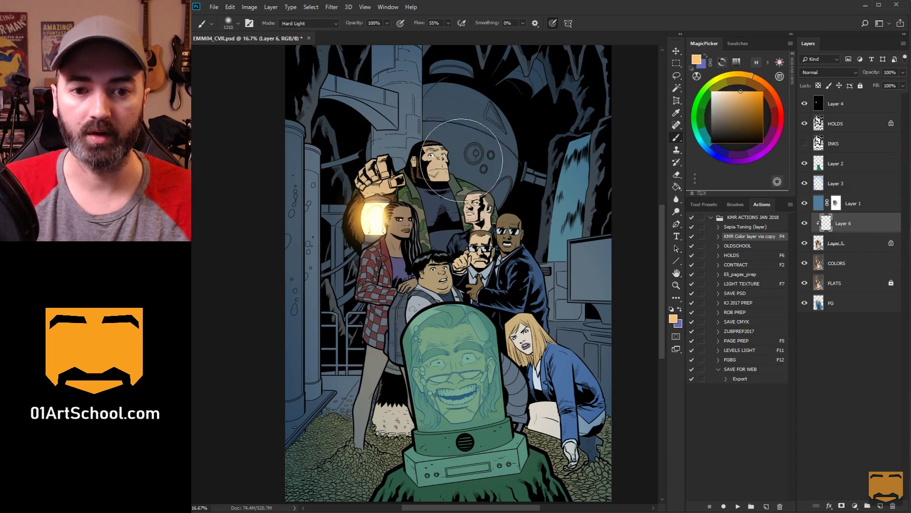
mouse_move(568, 313)
mouse_down()
mouse_move(437, 219)
mouse_move(375, 228)
mouse_move(365, 408)
mouse_up()
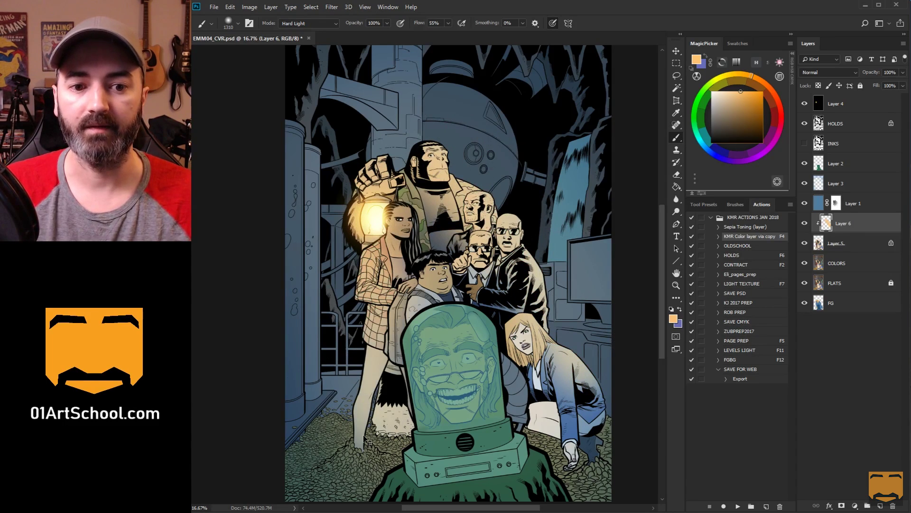
key(ctrl+z)
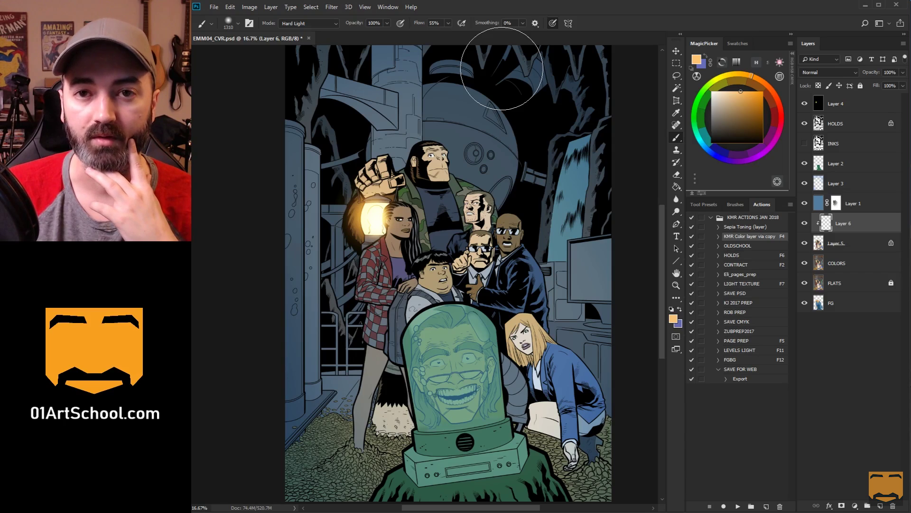
- Set the clipped layer to Multiply and brush a medium blue shadow over the plaid-jacketed woman, the boy and the jarred head
key(l)
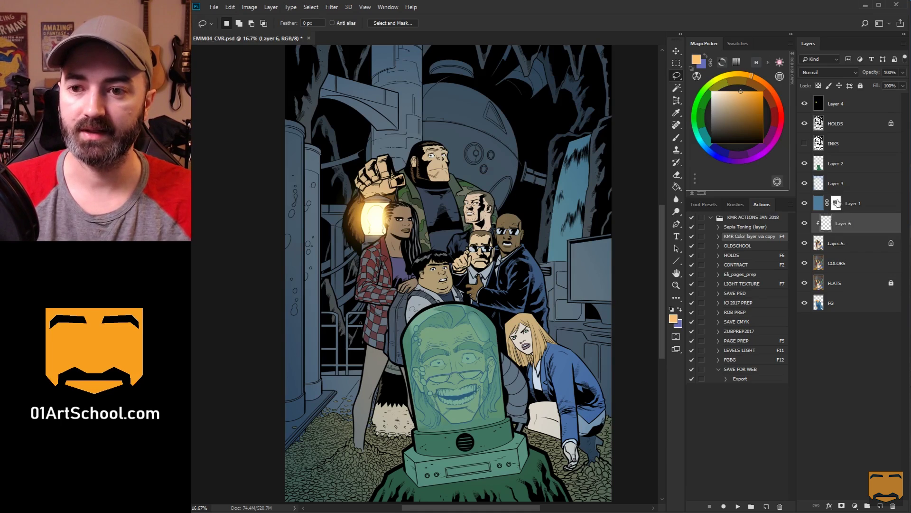
click(853, 74)
click(827, 109)
click(732, 121)
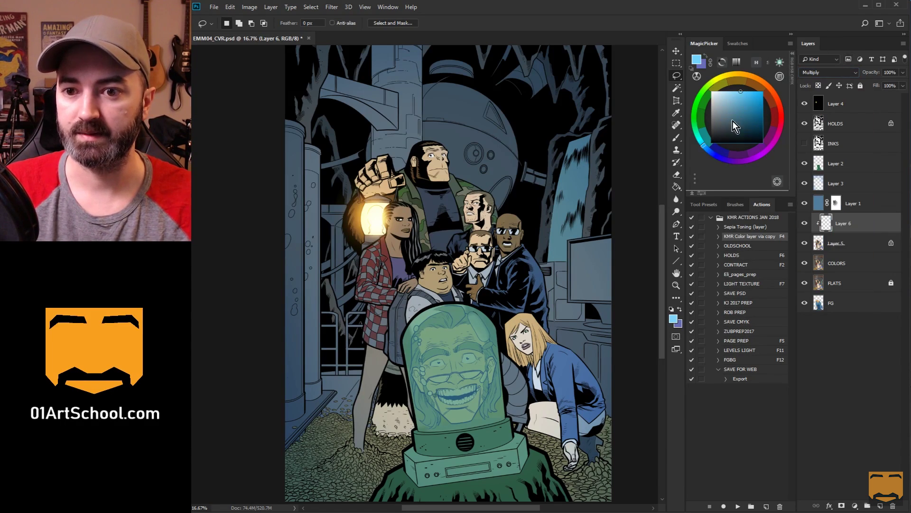
click(739, 107)
key(b)
mouse_move(474, 142)
mouse_down()
mouse_move(380, 213)
mouse_move(332, 308)
mouse_move(482, 434)
mouse_move(326, 467)
mouse_move(328, 456)
mouse_up()
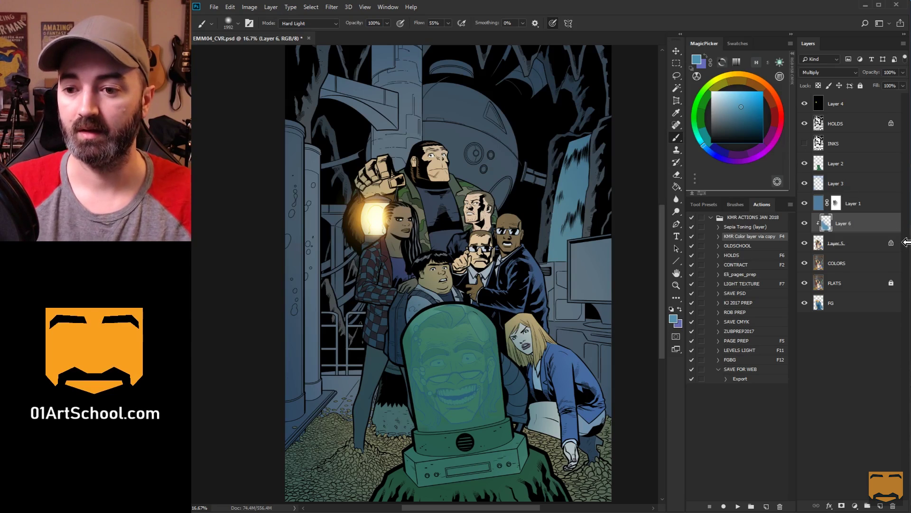
- Add a second clipped layer in Screen mode and brush bright blue light over the ape, the men in suits and the blonde woman
click(881, 506)
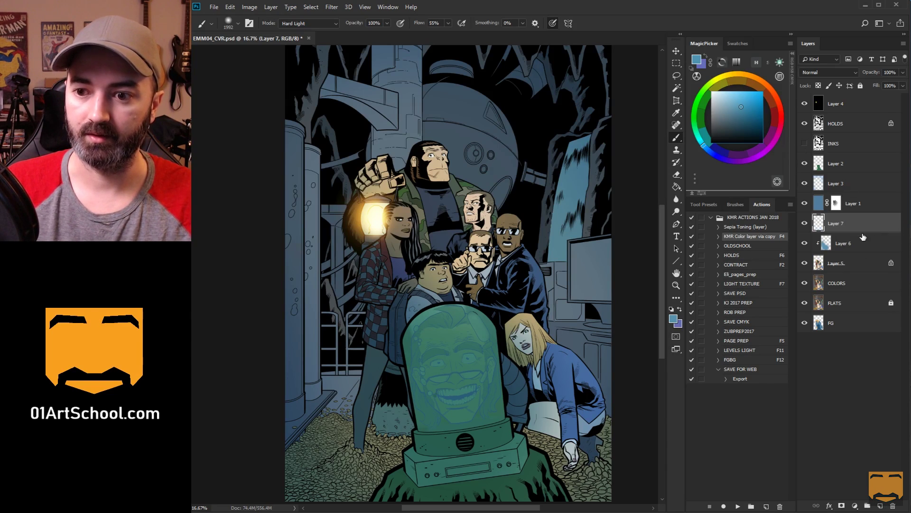
alt+click(832, 229)
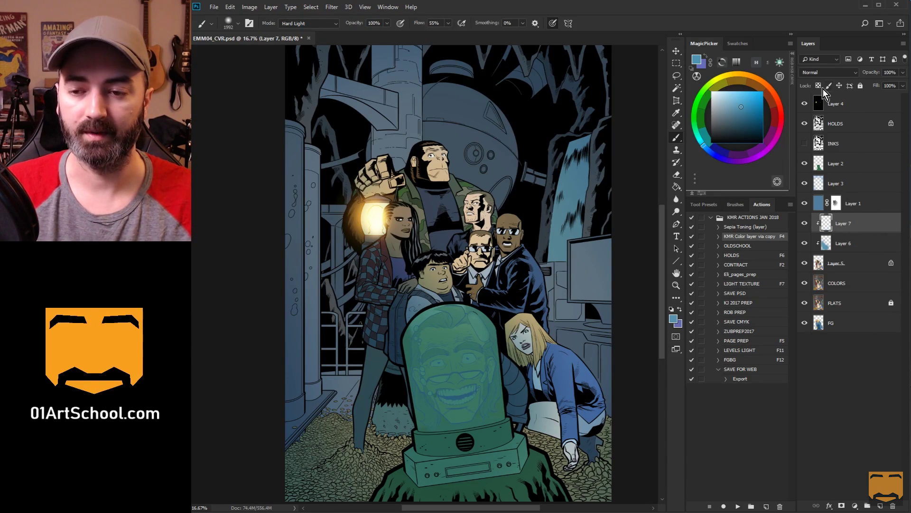
click(854, 72)
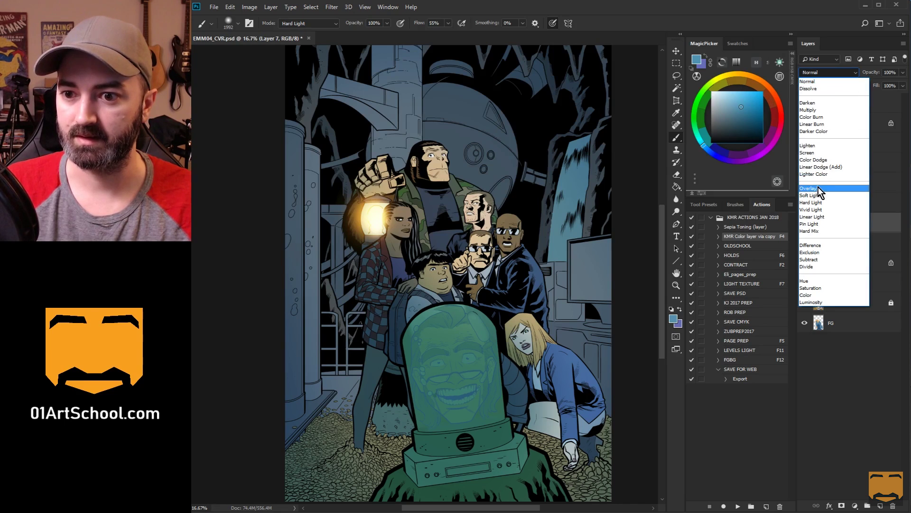
click(812, 153)
alt+click(433, 147)
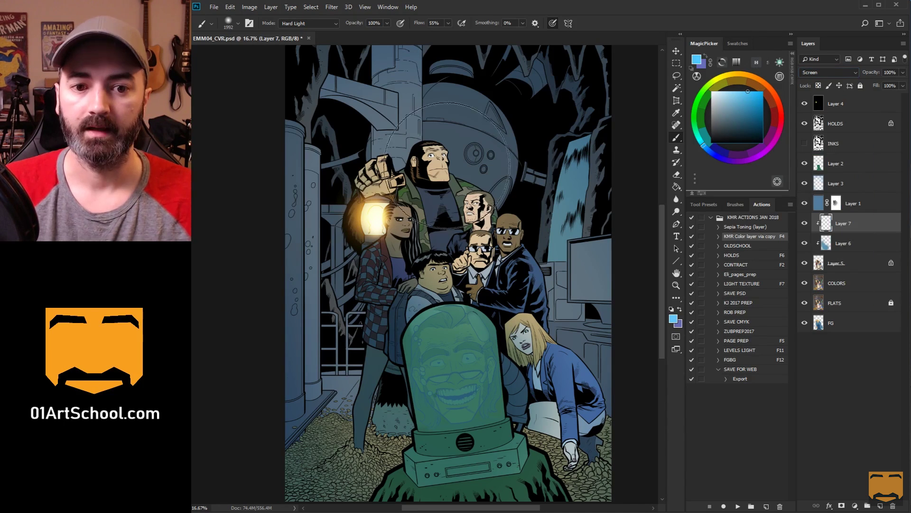
mouse_move(433, 146)
mouse_down()
mouse_move(570, 257)
mouse_move(610, 386)
mouse_move(631, 305)
mouse_up()
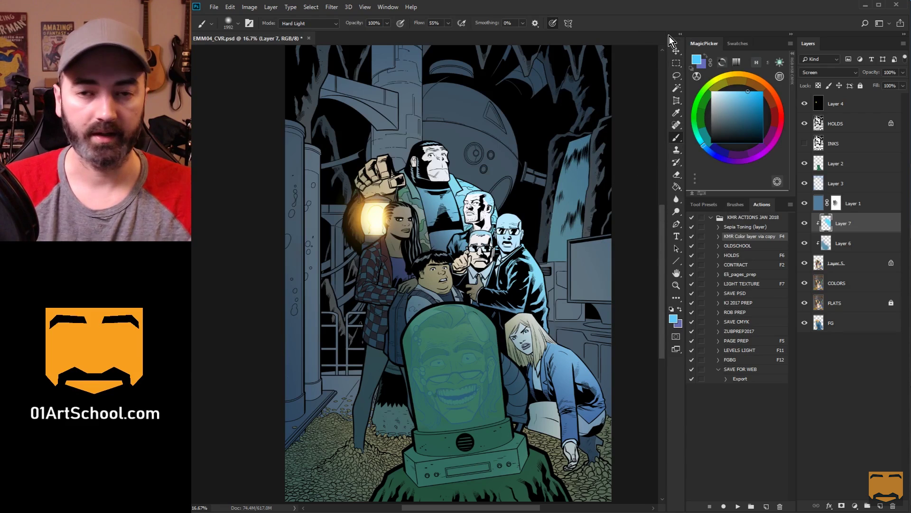
- Undo the light and shadow painting, the clipped layers and the copied figures layer, and clear the figure selection
key(ctrl+alt+z)
key(ctrl+alt+z)
key(ctrl+alt+z)
key(ctrl+alt+z)
key(ctrl+alt+z)
key(ctrl+alt+z)
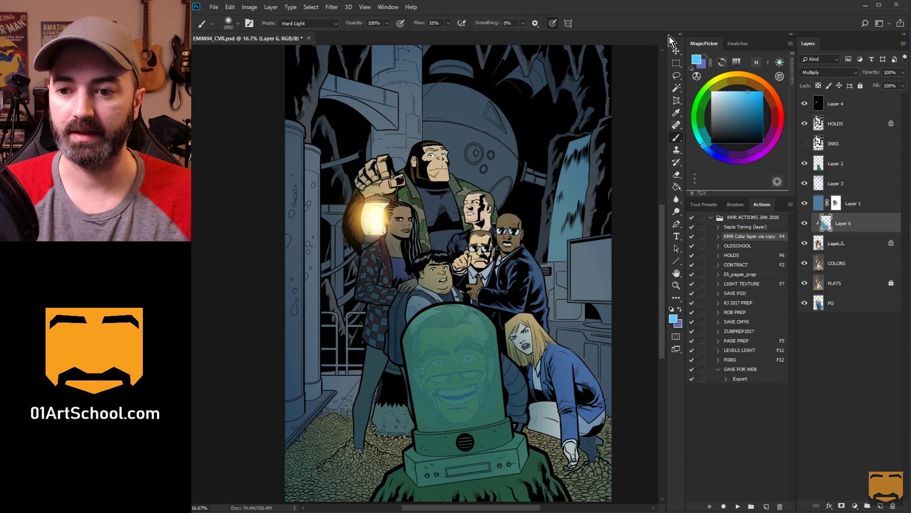
key(ctrl+alt+z)
key(ctrl+alt+z)
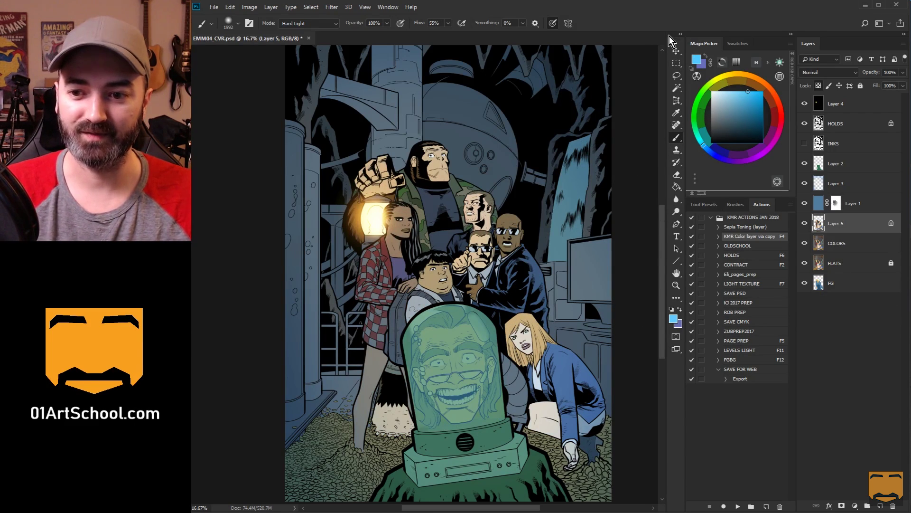
key(ctrl+alt+z)
key(ctrl+alt+z)
key(ctrl+alt+z)
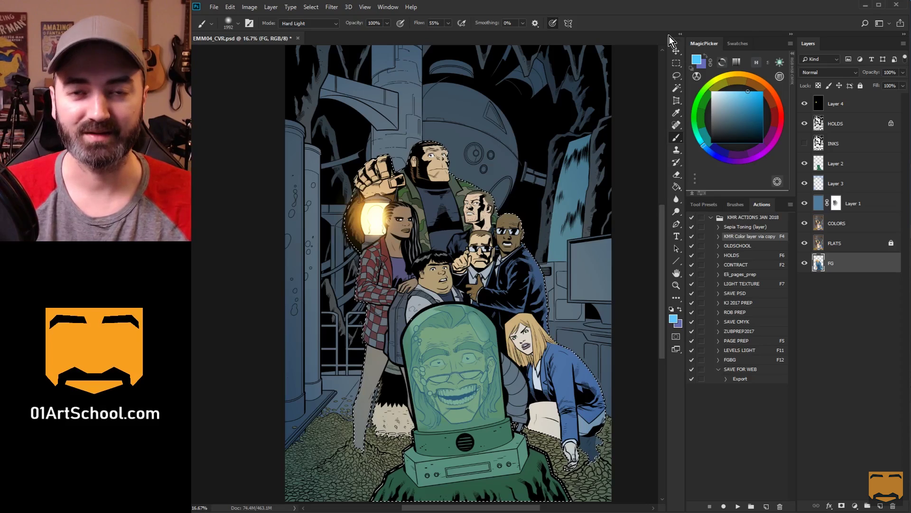
key(l)
key(ctrl+d)
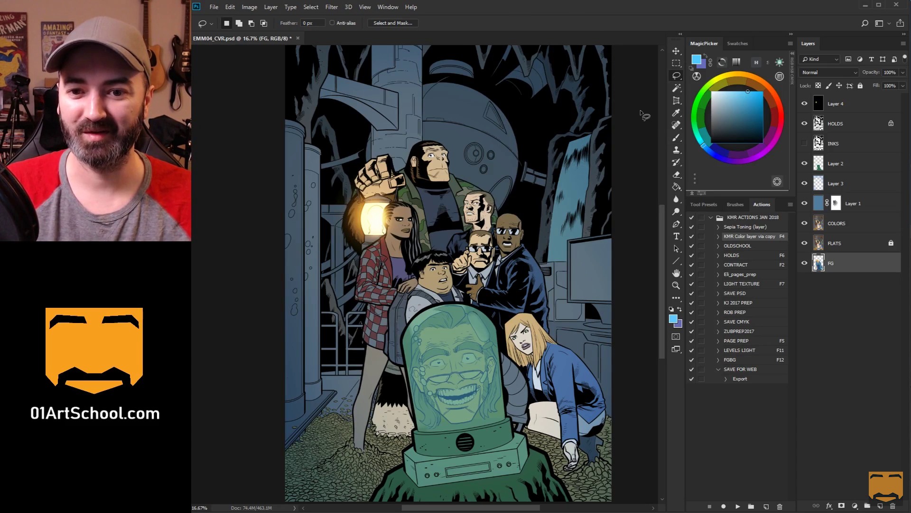